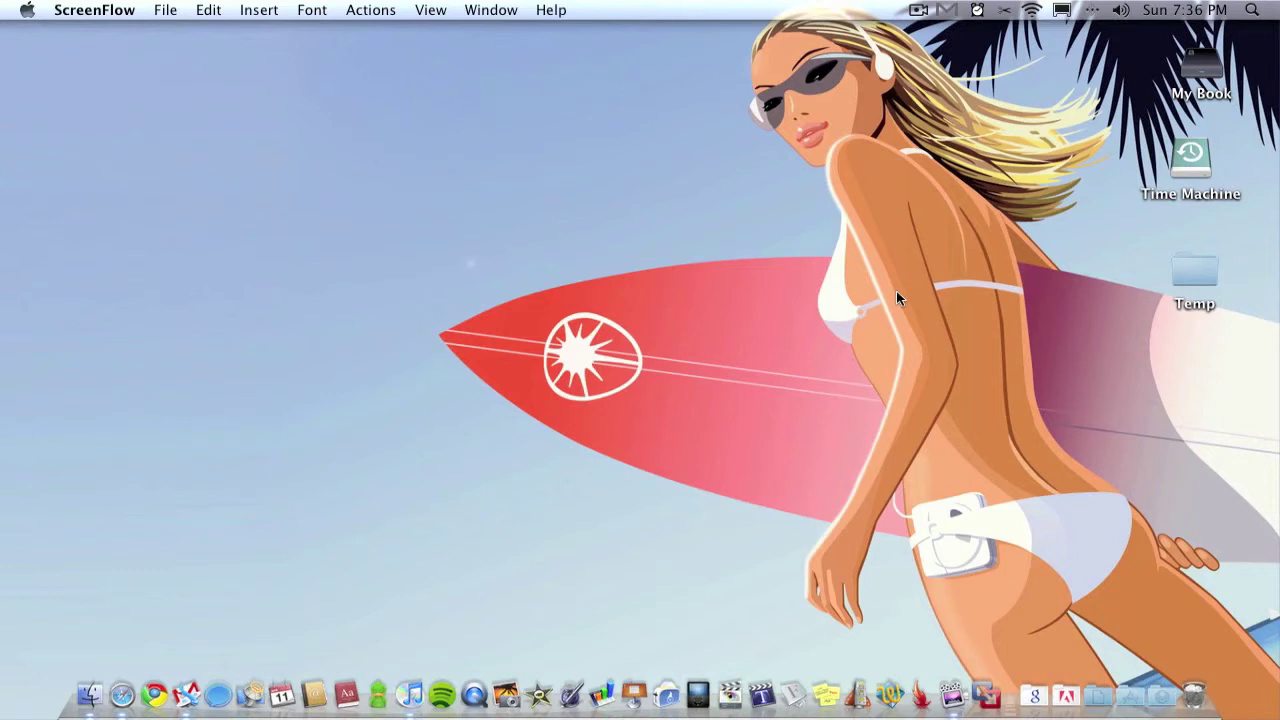
Step: Launch Scribbles from the quick search launcher with 'sc' and drag its window into place
key(super)
key(super)
text(sc)
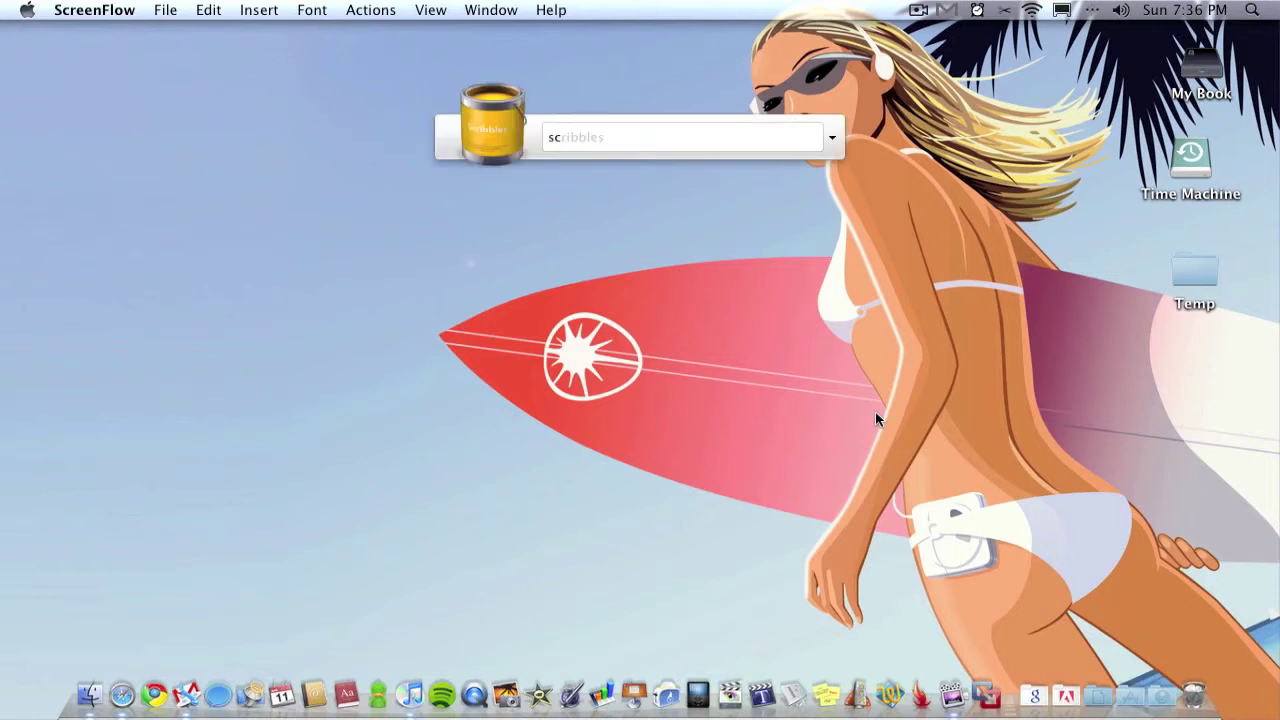
key(Return)
drag(457, 40, 726, 6)
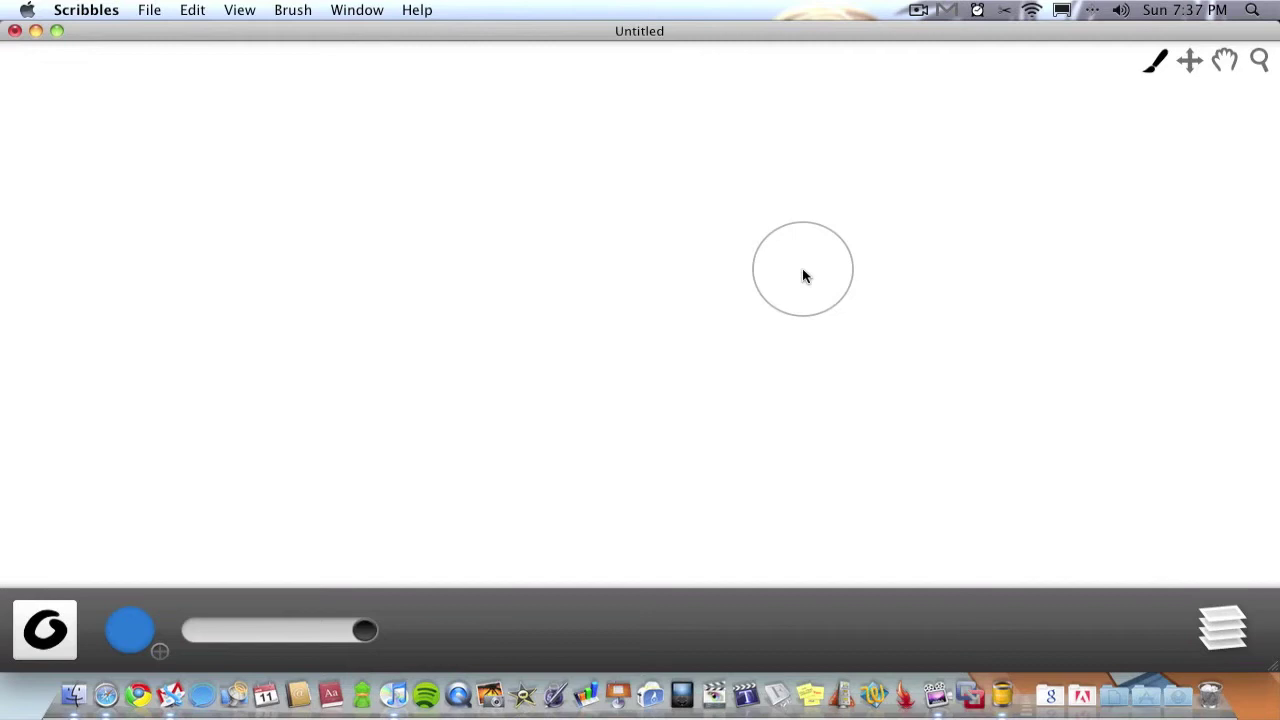
Step: Paint a thick blue oval loop across the blank canvas as the face outline
mouse_move(657, 157)
mouse_down()
mouse_move(353, 196)
mouse_move(234, 314)
mouse_move(267, 397)
mouse_move(580, 519)
mouse_move(812, 522)
mouse_move(973, 441)
mouse_move(956, 273)
mouse_move(898, 215)
mouse_move(660, 168)
mouse_up()
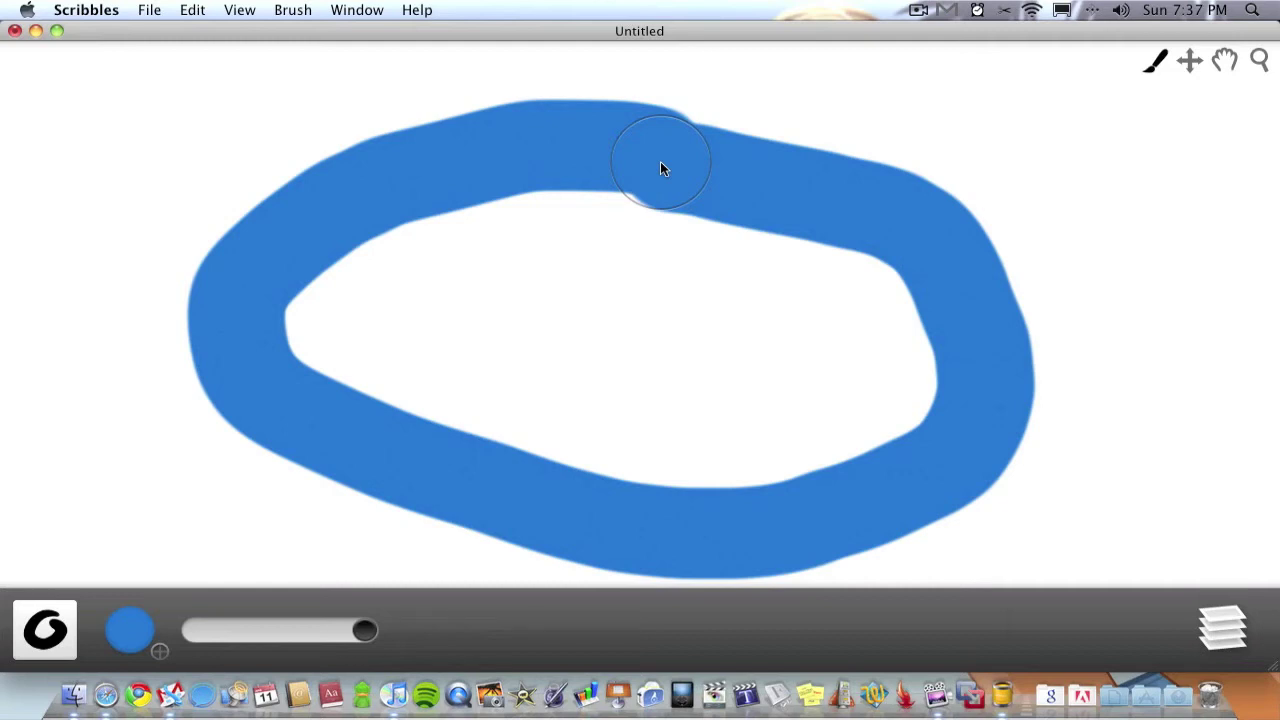
Step: With a thin red brush, paint a smiling mouth, two eyes and a U-shaped nose
click(124, 632)
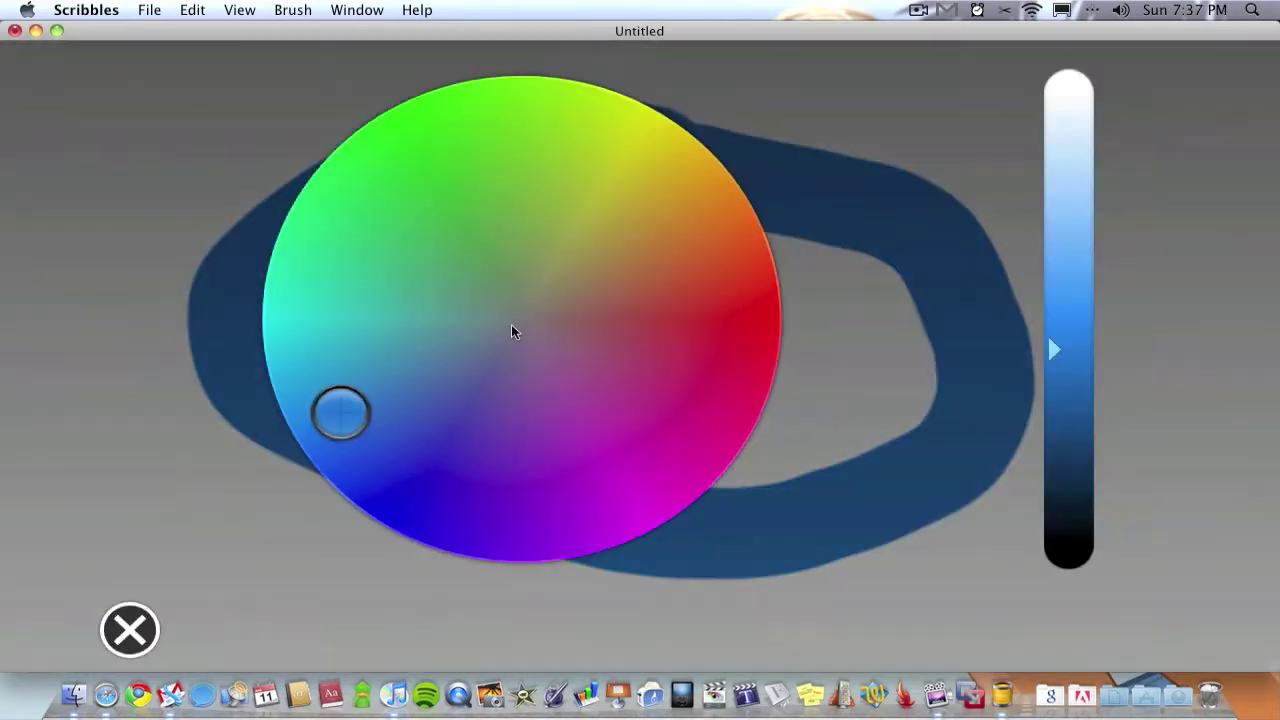
drag(651, 340, 910, 305)
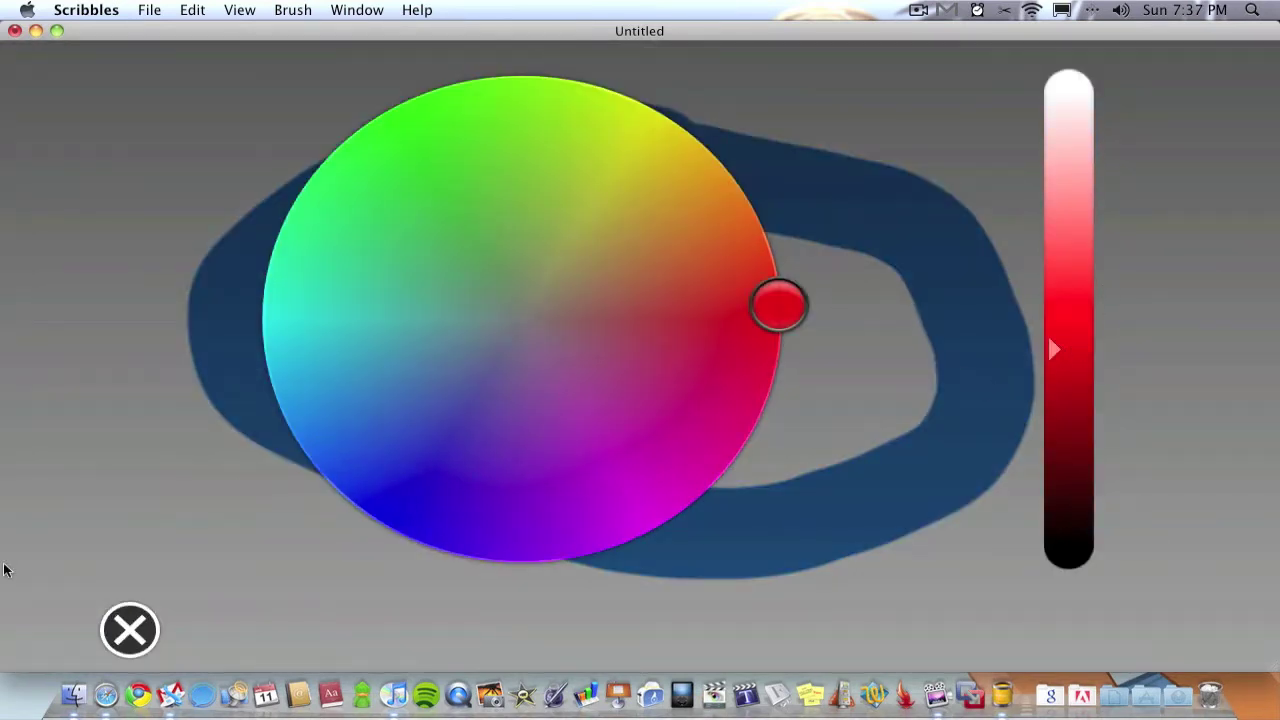
click(129, 630)
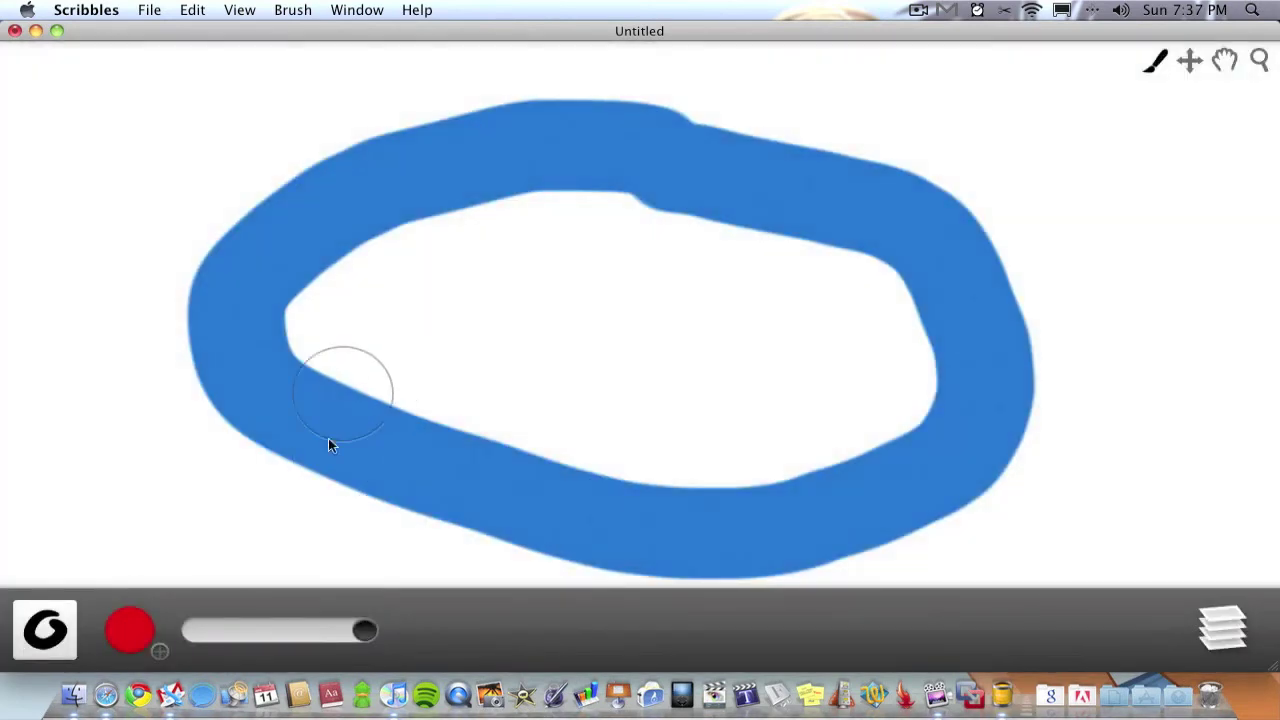
click(248, 630)
mouse_move(360, 333)
mouse_down()
mouse_move(637, 395)
mouse_move(808, 385)
mouse_move(830, 358)
mouse_up()
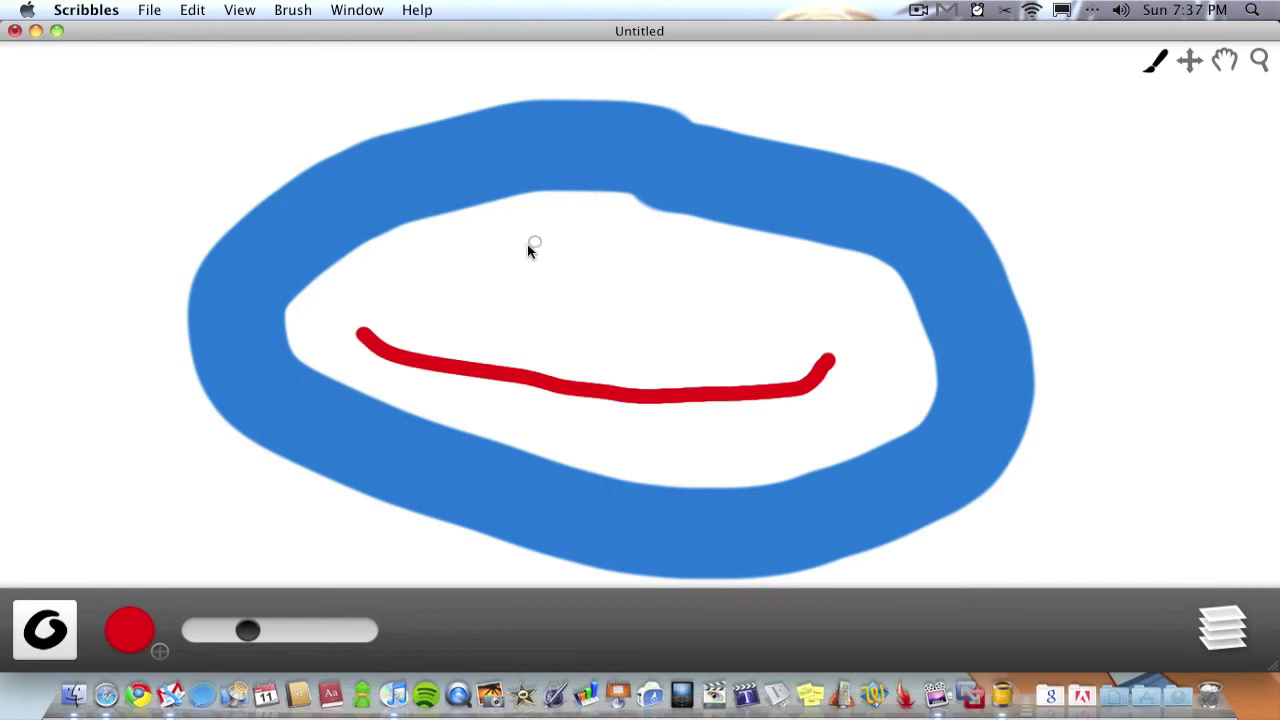
mouse_move(530, 244)
mouse_down()
mouse_move(538, 285)
mouse_move(546, 252)
mouse_up()
mouse_move(678, 282)
mouse_down()
mouse_move(722, 296)
mouse_move(721, 262)
mouse_up()
mouse_move(567, 313)
mouse_down()
mouse_move(605, 344)
mouse_move(640, 347)
mouse_move(647, 313)
mouse_up()
Step: Pan the drawing down and draw spiky green zigzag hair above the face, then maximise brush size
scroll(473, 180, up, 2)
click(1190, 60)
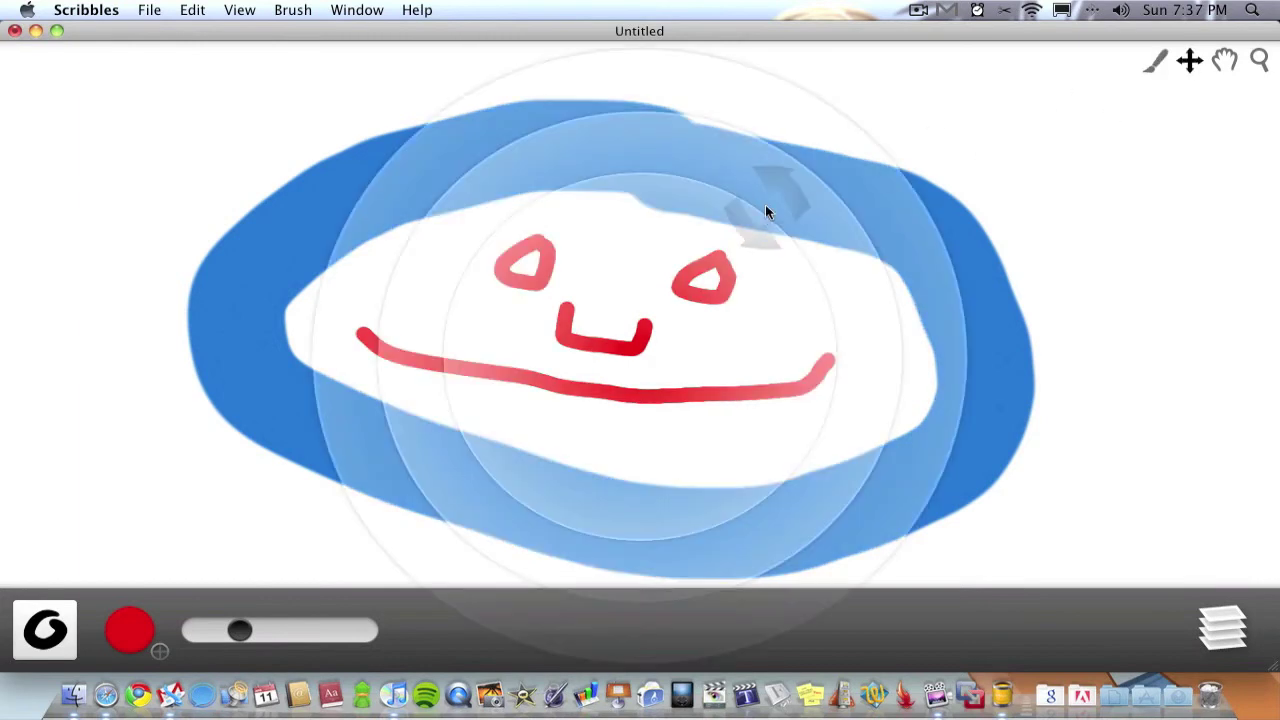
click(1224, 60)
drag(747, 210, 712, 447)
click(130, 628)
drag(474, 337, 278, 38)
click(130, 628)
mouse_move(241, 380)
mouse_down()
mouse_move(229, 160)
mouse_move(337, 118)
mouse_move(450, 92)
mouse_move(545, 278)
mouse_move(648, 132)
mouse_move(1060, 180)
mouse_up()
mouse_move(988, 360)
mouse_down()
mouse_move(1082, 385)
mouse_move(988, 570)
mouse_up()
drag(240, 388, 239, 401)
drag(233, 631, 380, 626)
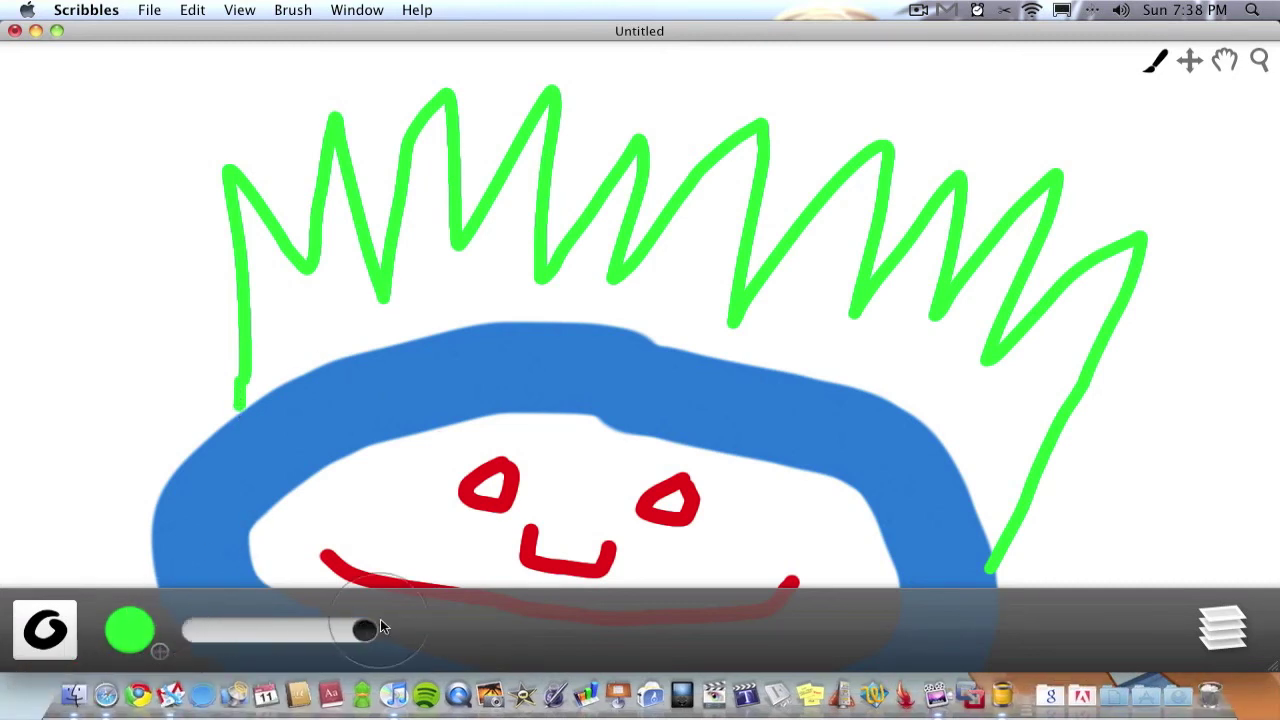
Step: Shrink the whole face drawing, tilt it slightly and position it near the canvas centre
click(1189, 61)
drag(789, 363, 789, 203)
scroll(727, 285, down, 5)
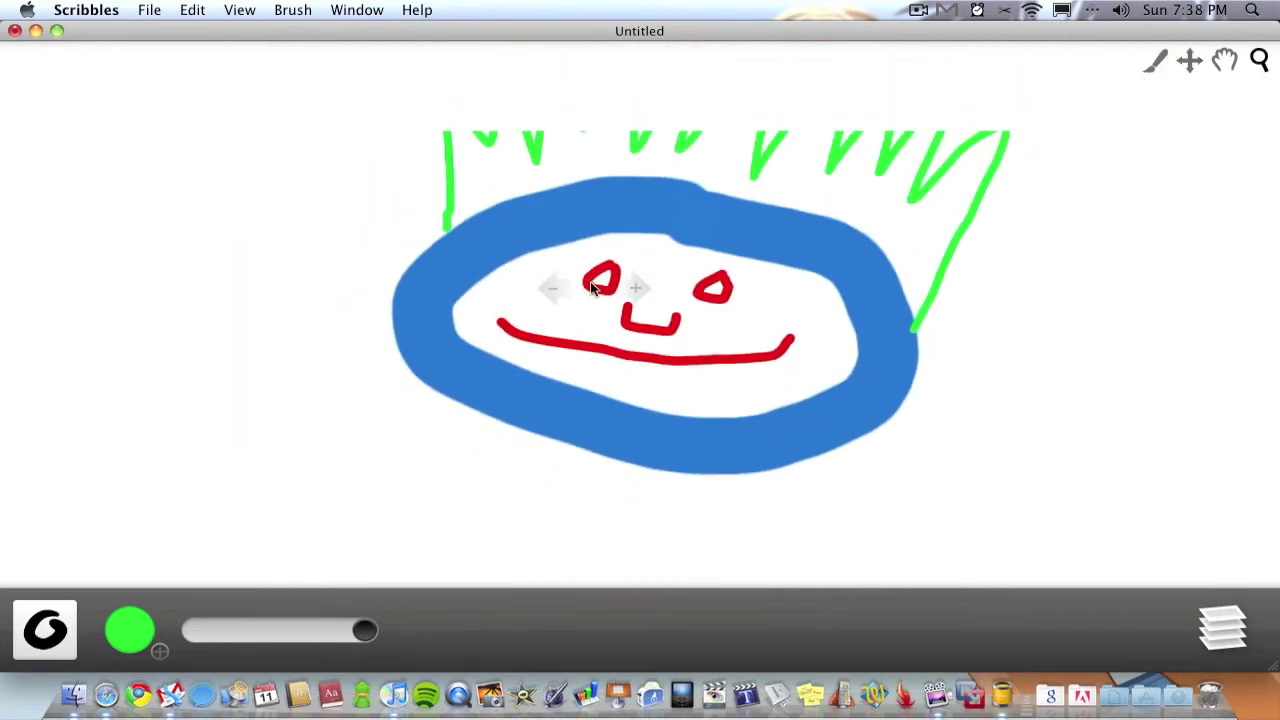
click(1190, 62)
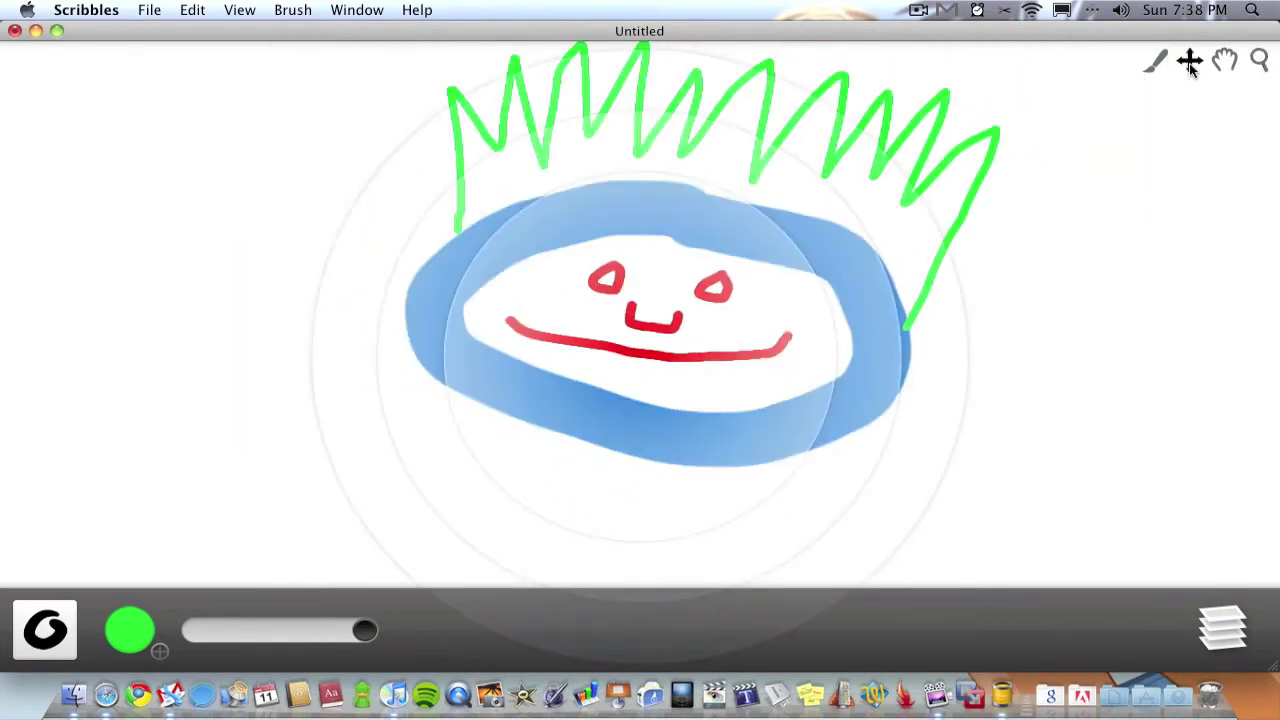
drag(780, 386, 757, 408)
mouse_move(840, 380)
mouse_down()
mouse_move(872, 268)
mouse_move(862, 229)
mouse_move(1006, 286)
mouse_move(975, 408)
mouse_move(1008, 286)
mouse_up()
drag(1040, 343, 1035, 357)
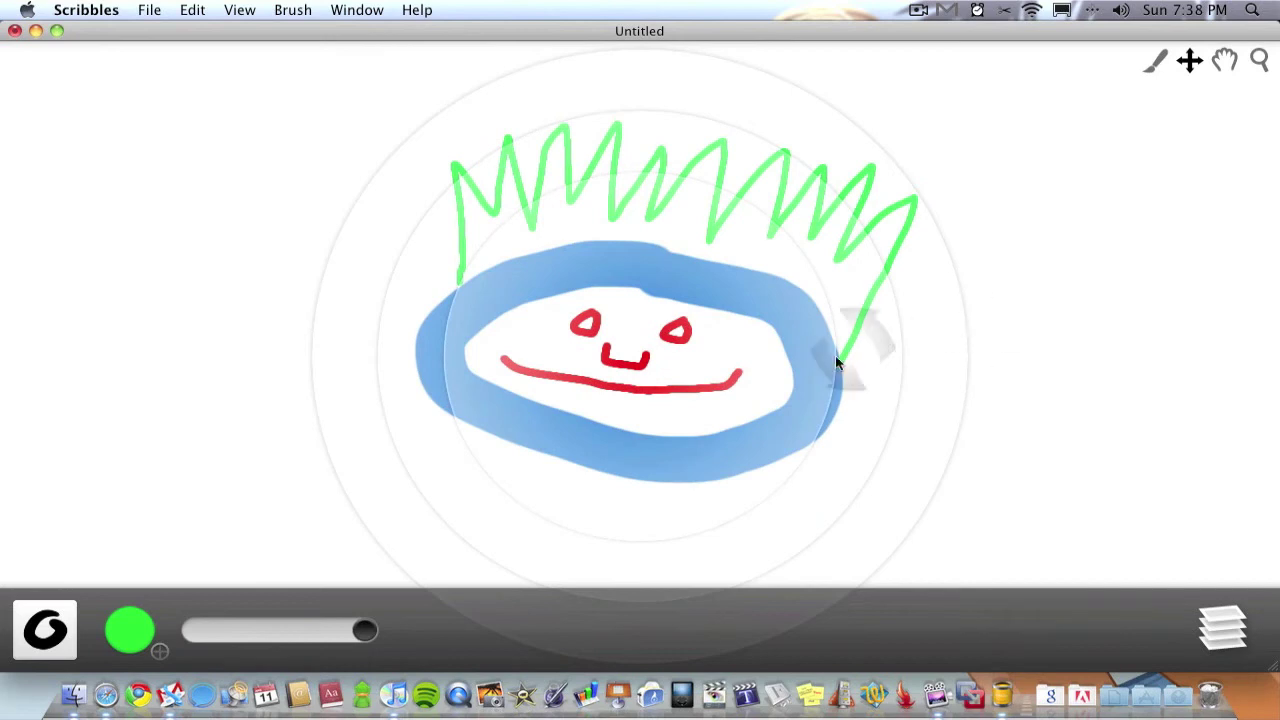
mouse_move(837, 357)
mouse_down()
mouse_move(1000, 346)
mouse_move(934, 447)
mouse_move(889, 437)
mouse_move(889, 371)
mouse_move(728, 596)
mouse_move(914, 271)
mouse_move(868, 357)
mouse_move(900, 300)
mouse_up()
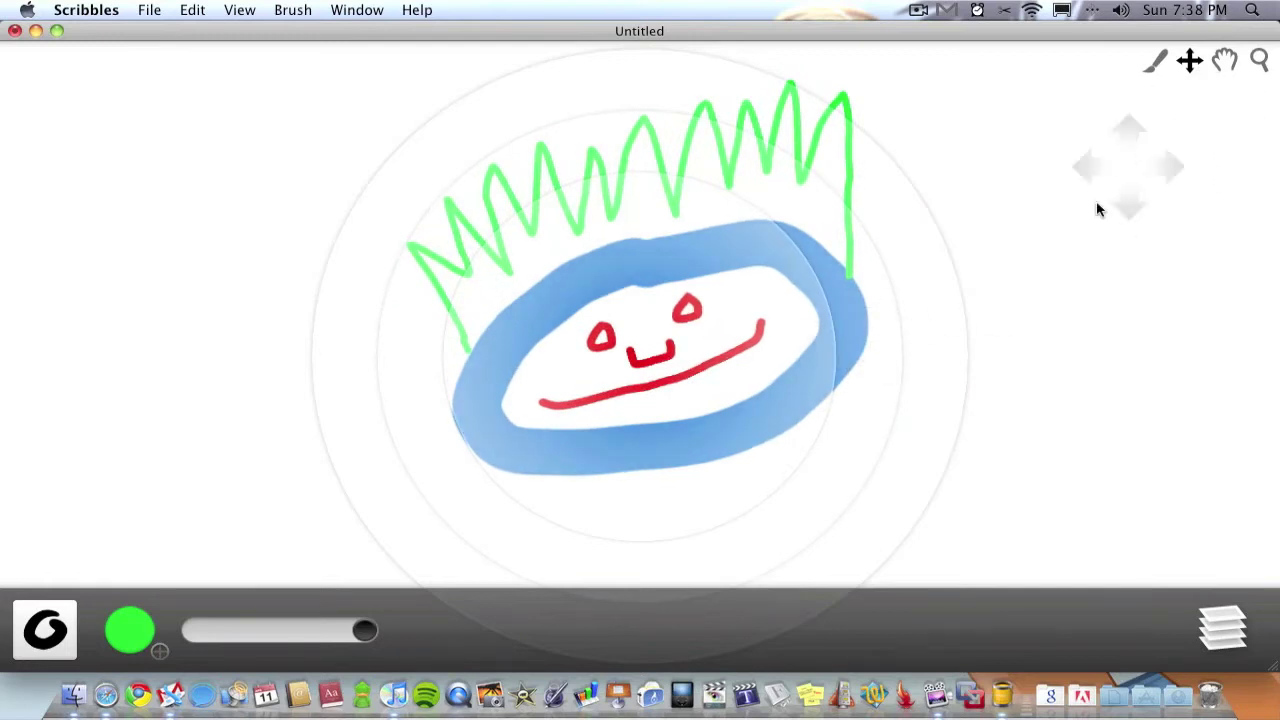
mouse_move(788, 373)
mouse_down()
mouse_move(743, 443)
mouse_move(775, 402)
mouse_up()
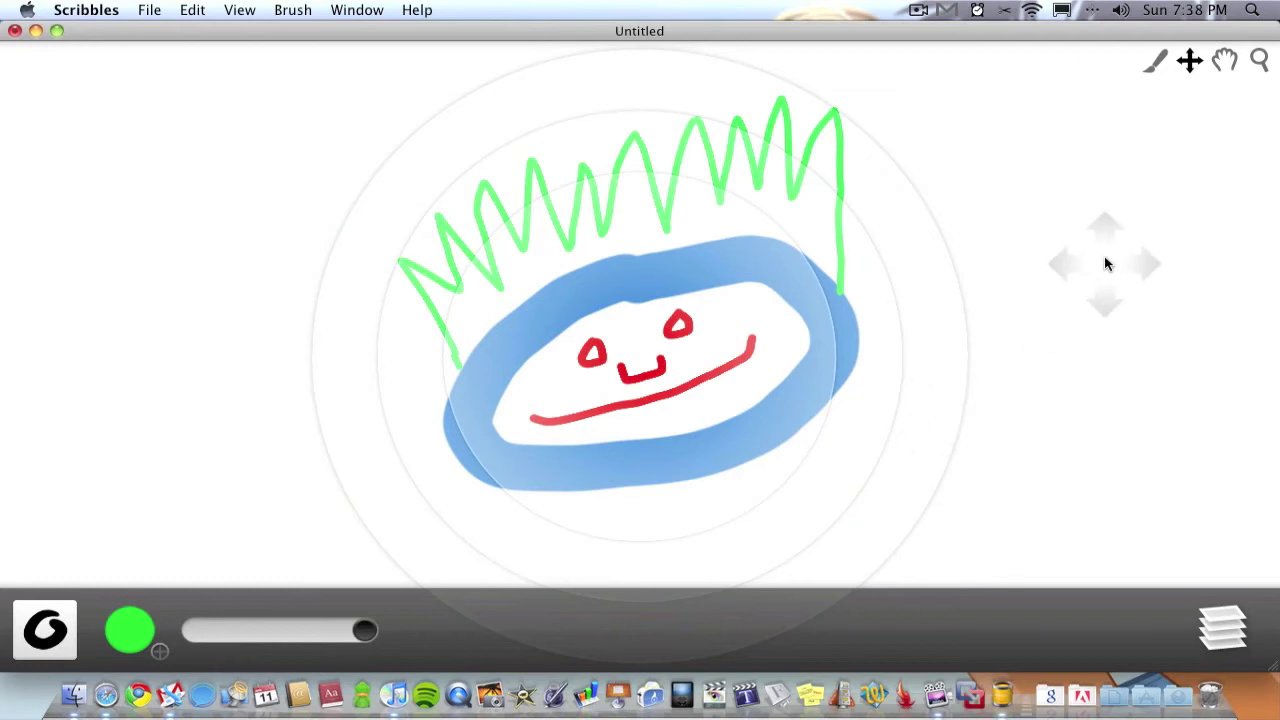
Step: Zoom in with the magnifier until a single red eye fills the canvas
click(1259, 62)
drag(753, 305, 968, 291)
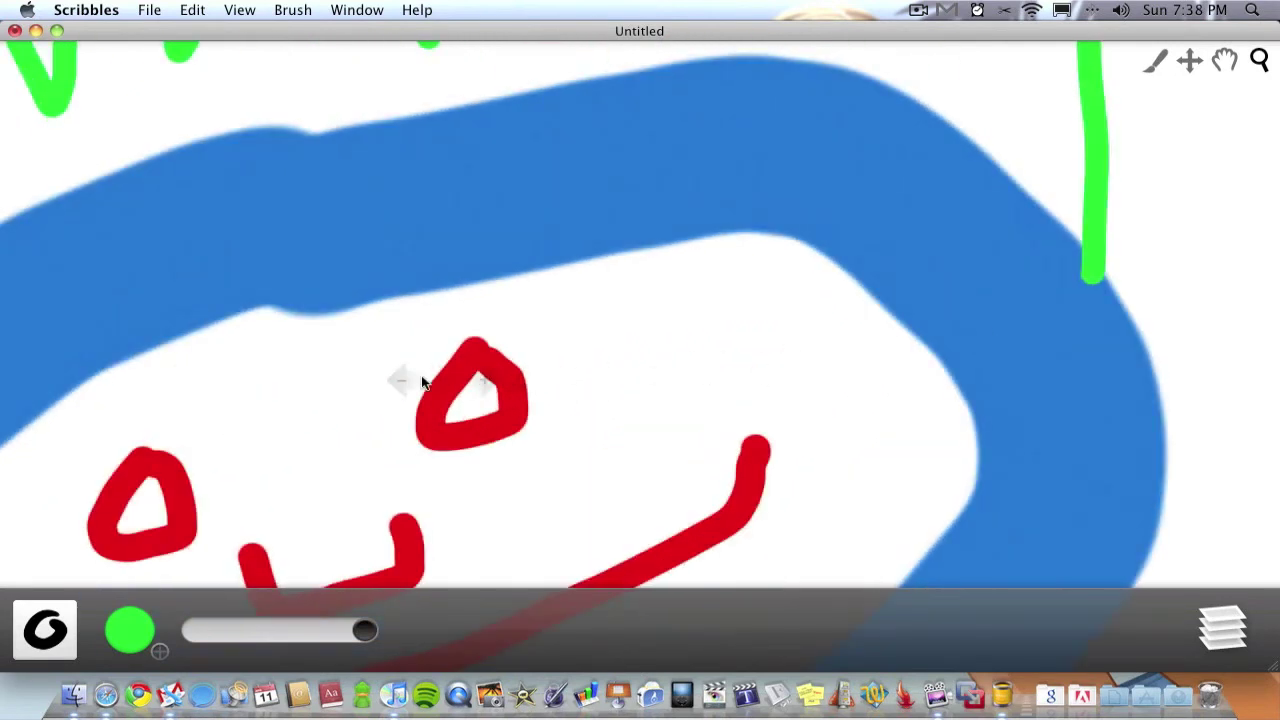
mouse_move(420, 377)
mouse_down()
mouse_move(697, 389)
mouse_move(471, 392)
mouse_move(680, 386)
mouse_move(806, 409)
mouse_up()
mouse_move(876, 498)
mouse_down()
mouse_move(874, 471)
mouse_move(443, 403)
mouse_move(688, 397)
mouse_move(1086, 277)
mouse_move(1097, 317)
mouse_move(908, 55)
mouse_up()
click(1225, 58)
Step: Paint a magenta blob inside the magnified red eye
click(131, 640)
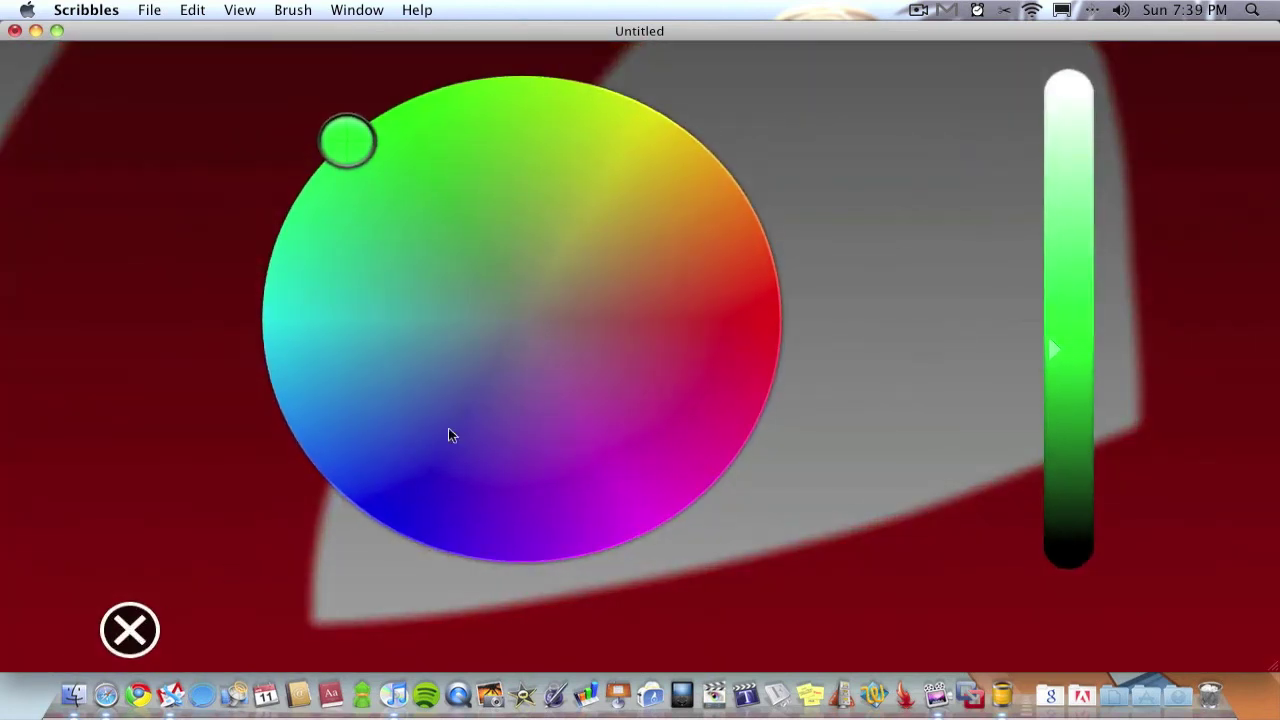
drag(449, 434, 730, 460)
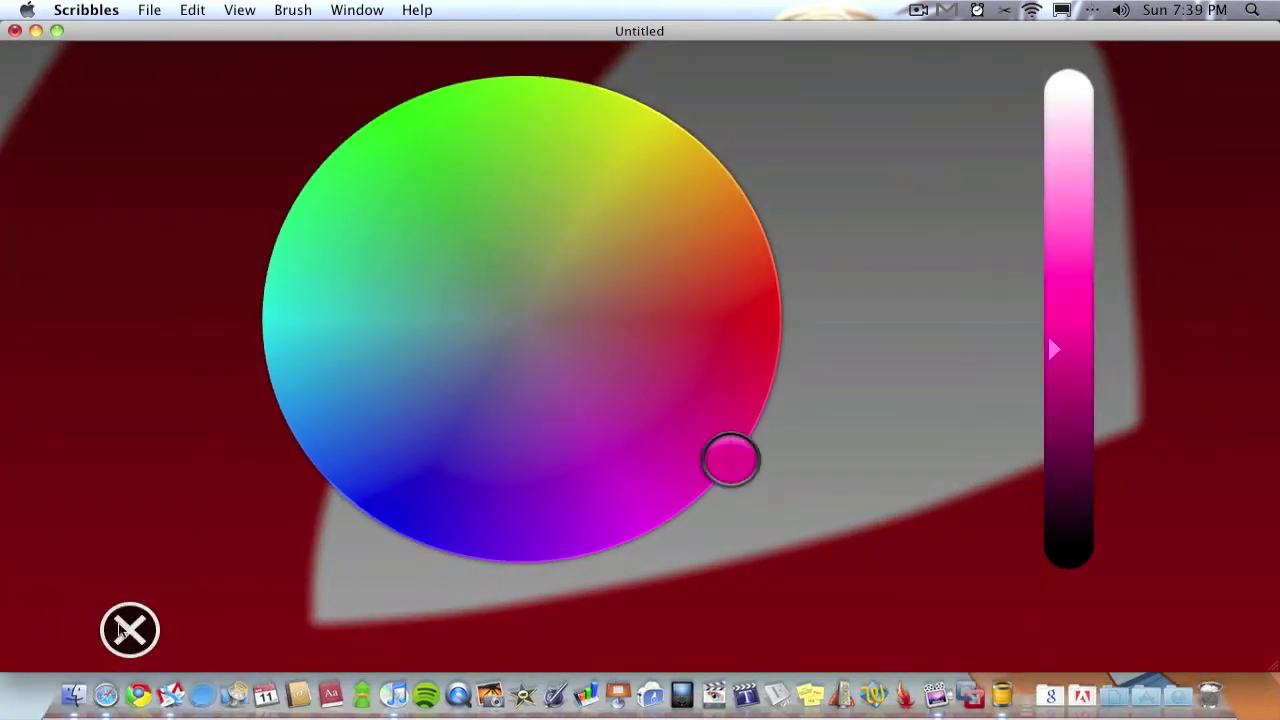
click(130, 630)
mouse_move(706, 294)
mouse_down()
mouse_move(789, 323)
mouse_move(698, 352)
mouse_move(673, 218)
mouse_up()
Step: Circle the magenta blob with a loop in bright blue at minimum brush size
click(130, 628)
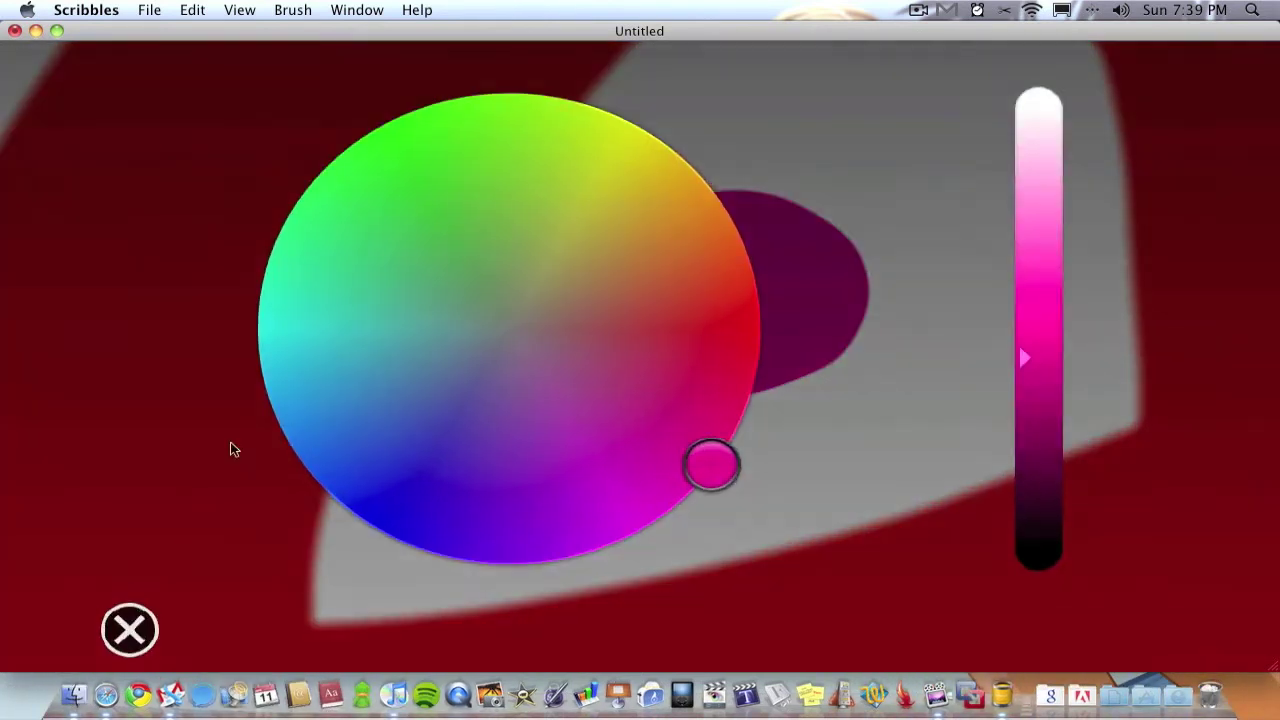
click(380, 380)
click(263, 425)
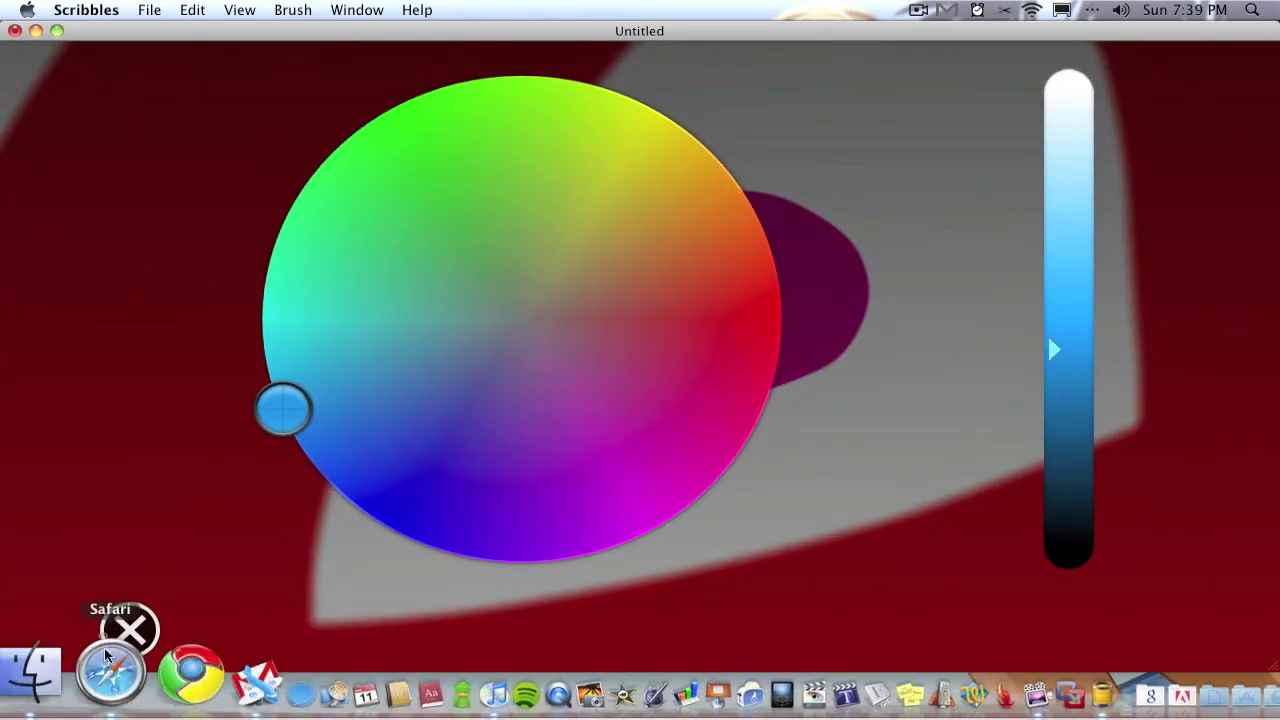
click(122, 626)
drag(271, 645, 194, 630)
mouse_move(718, 183)
mouse_down()
mouse_move(528, 347)
mouse_move(828, 471)
mouse_move(831, 234)
mouse_move(637, 348)
mouse_move(777, 354)
mouse_move(760, 262)
mouse_up()
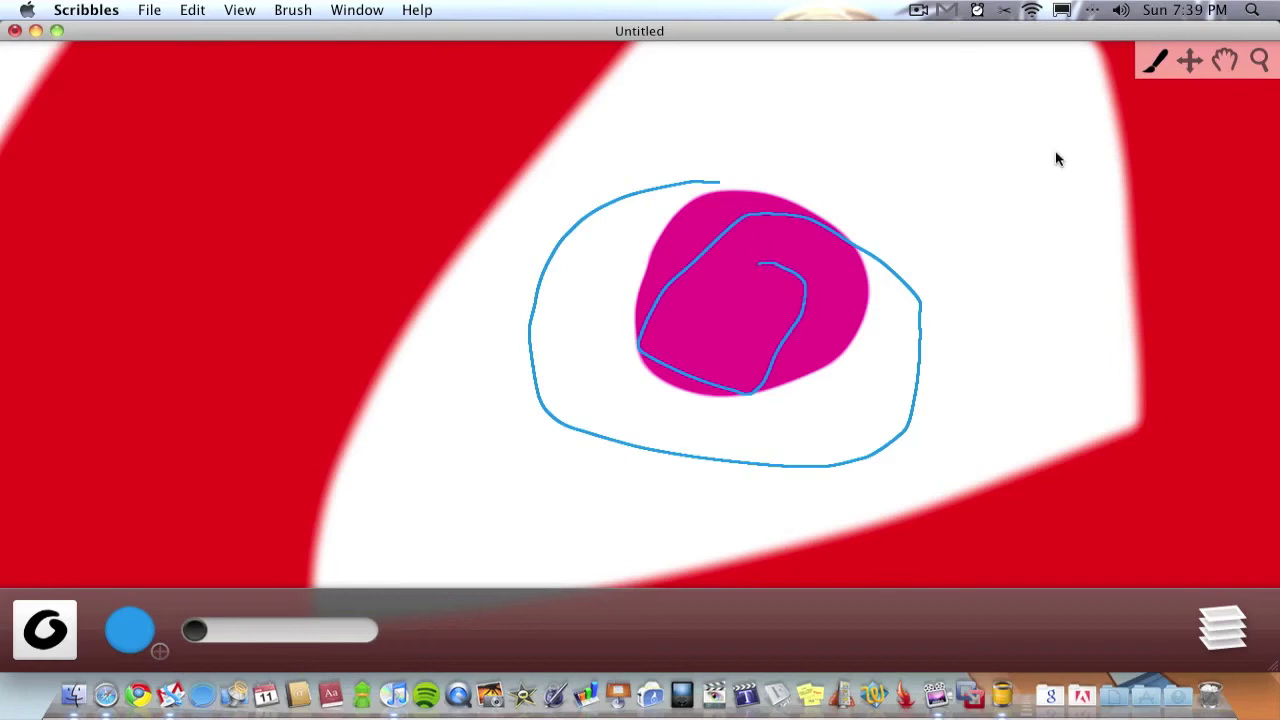
Step: Return from the window overview to the drawing and zoom out once
mouse_move(1279, 1)
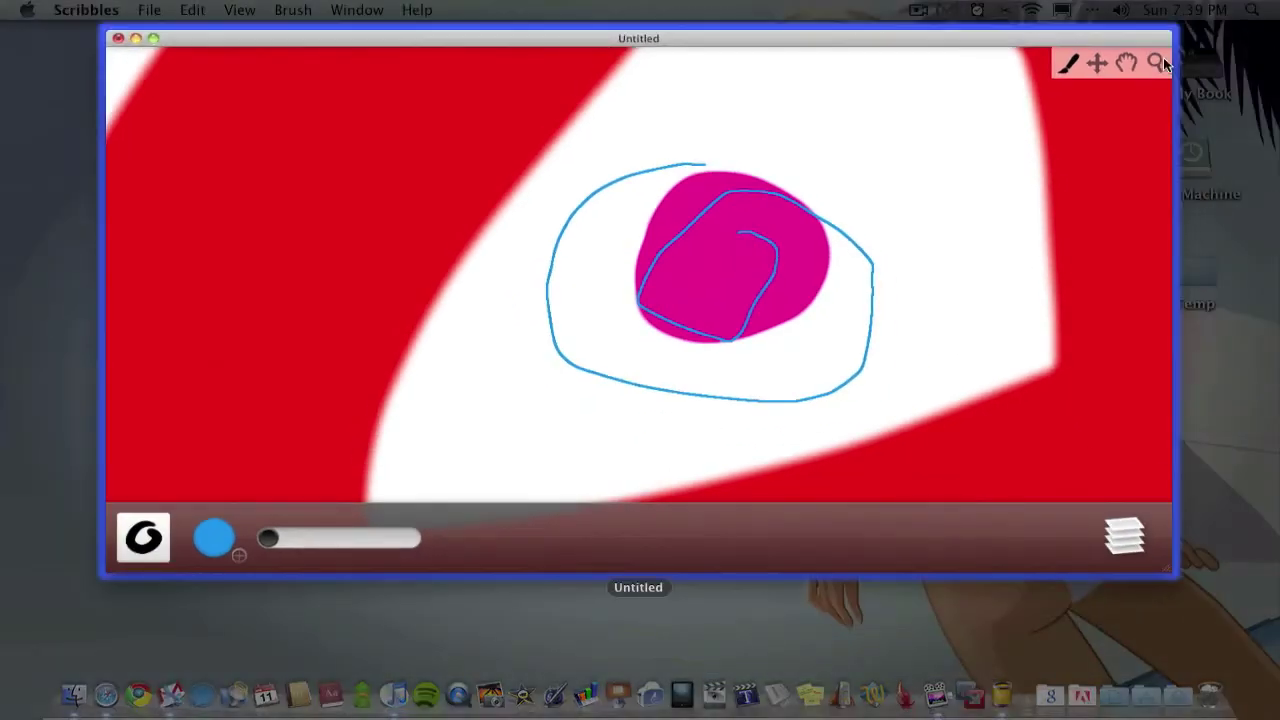
click(1076, 197)
click(1258, 61)
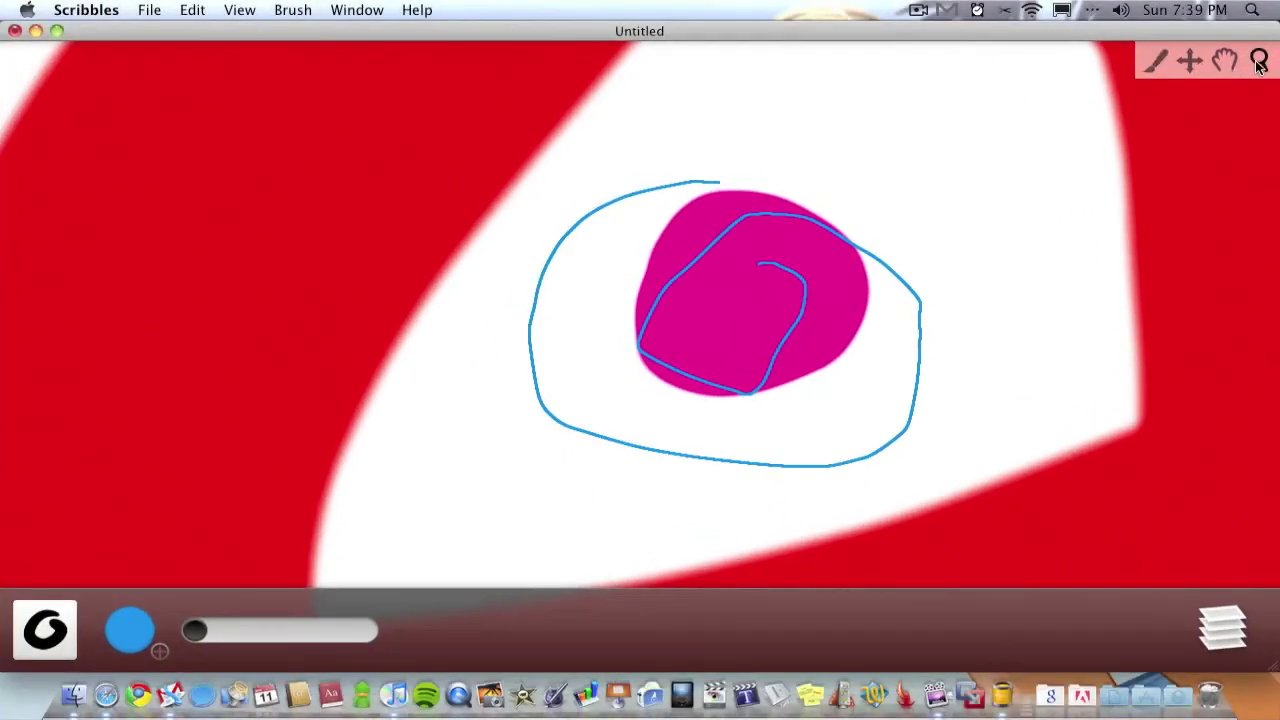
alt+click(960, 266)
Step: Zoom and pan to inspect the magenta-dotted eye, then zoom out to show the whole face
alt+click(873, 257)
alt+click(697, 270)
alt+click(742, 262)
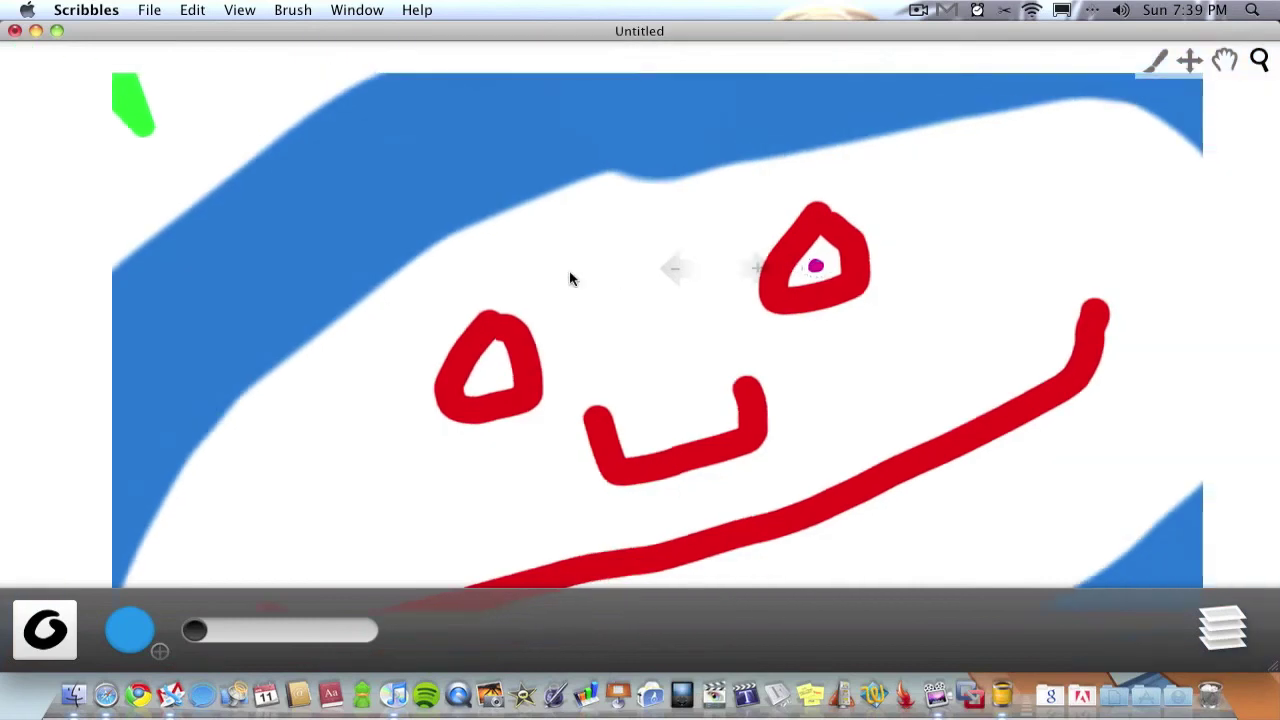
click(640, 268)
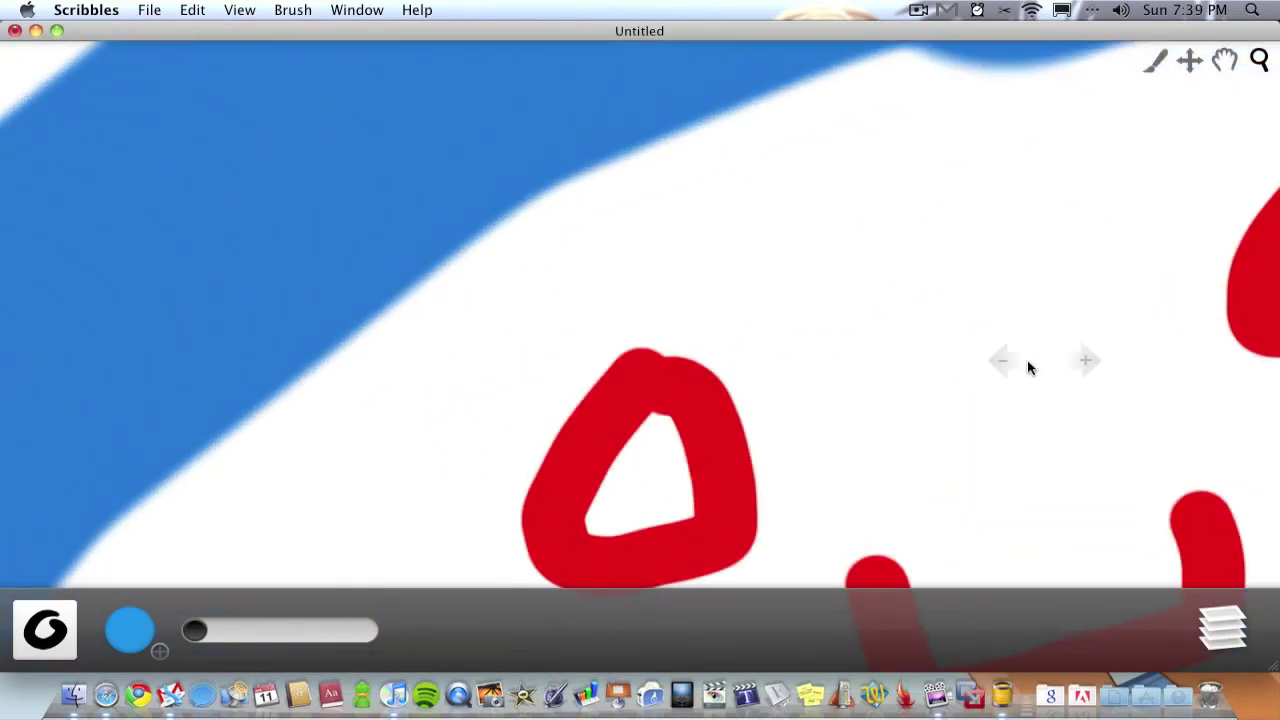
click(1226, 62)
drag(1140, 270, 720, 245)
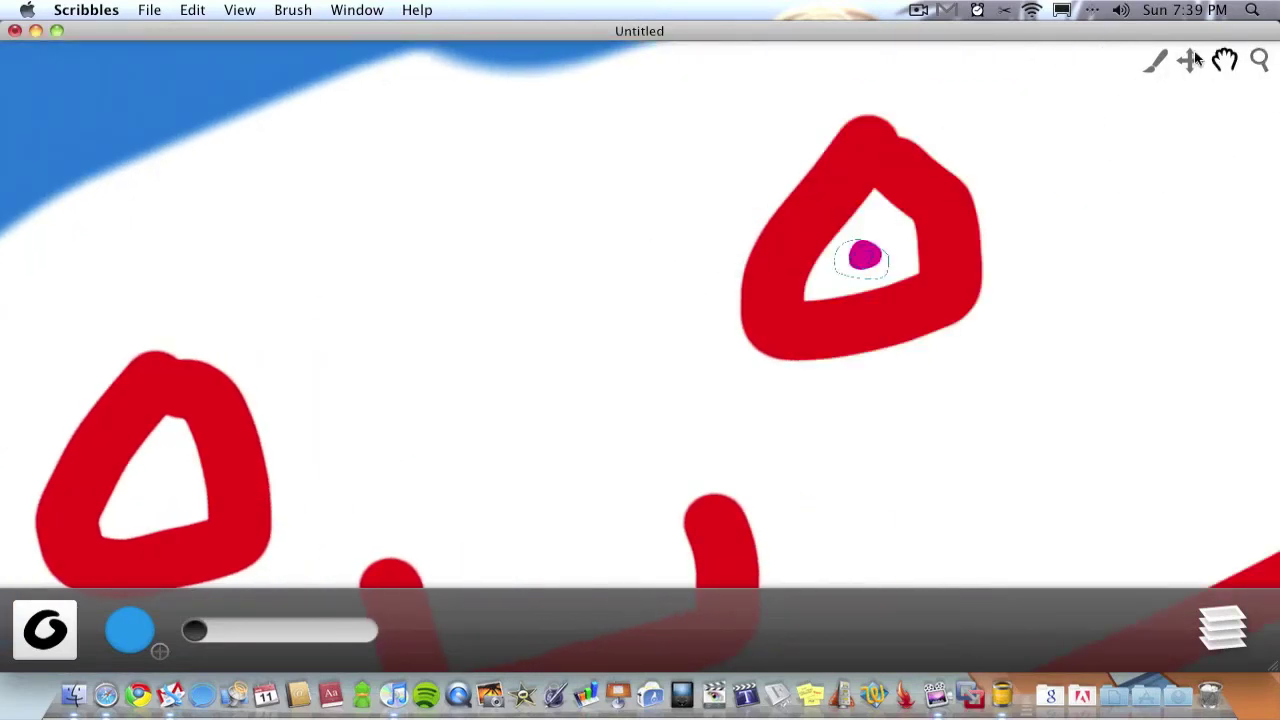
click(1157, 63)
click(1195, 65)
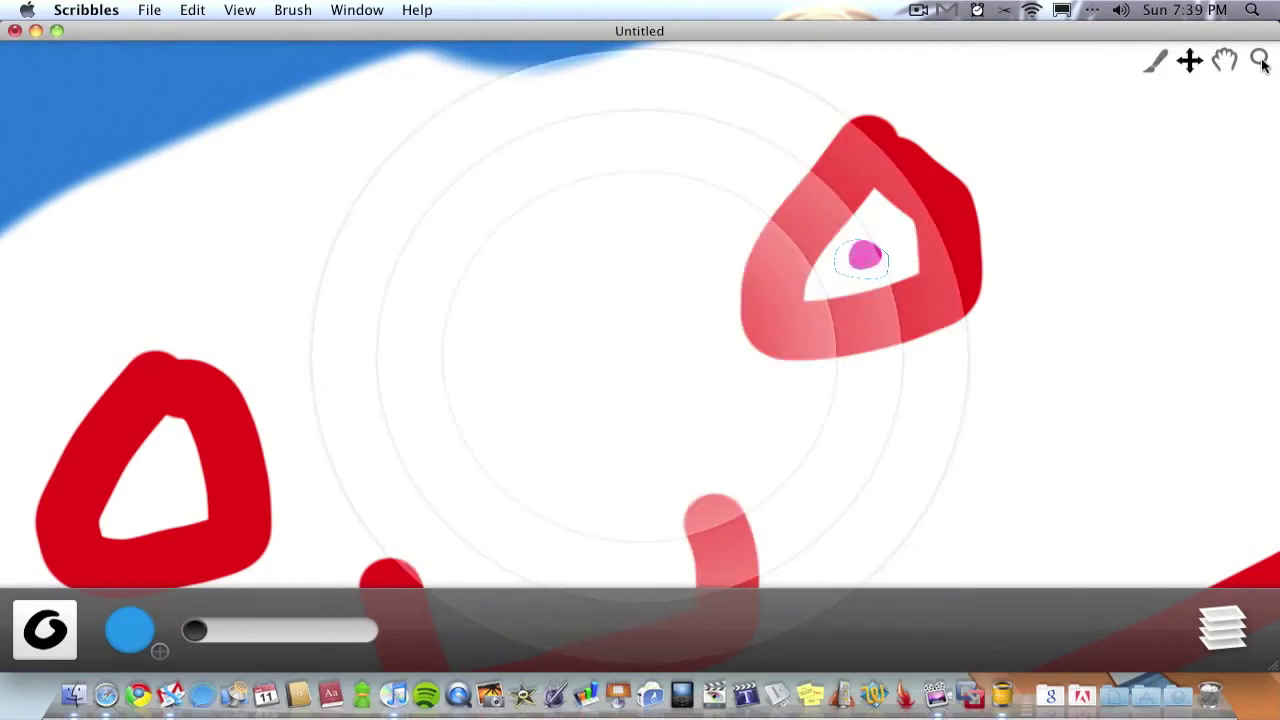
click(1259, 62)
scroll(686, 333, down, 10)
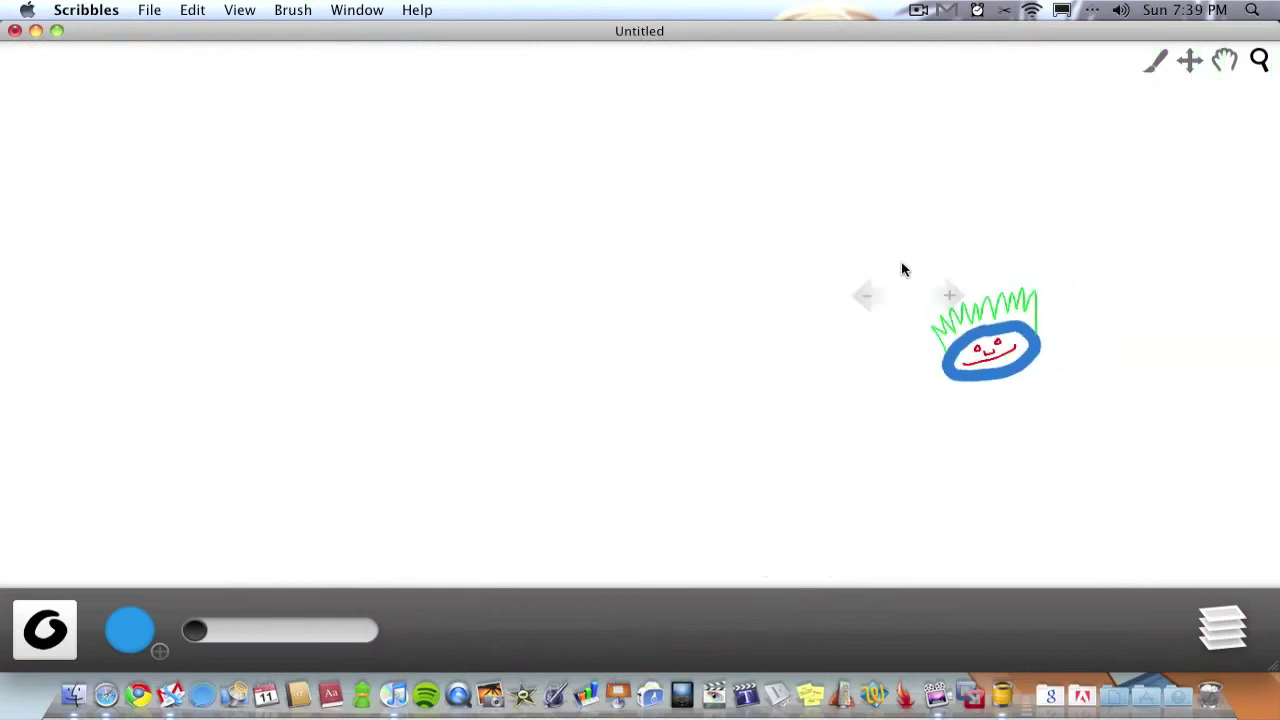
Step: Drag the small face up toward the top of the canvas, left of centre
click(1196, 60)
mouse_move(1069, 403)
mouse_down()
mouse_move(954, 351)
mouse_move(554, 417)
mouse_move(640, 390)
mouse_move(663, 303)
mouse_move(517, 126)
mouse_move(520, 143)
mouse_up()
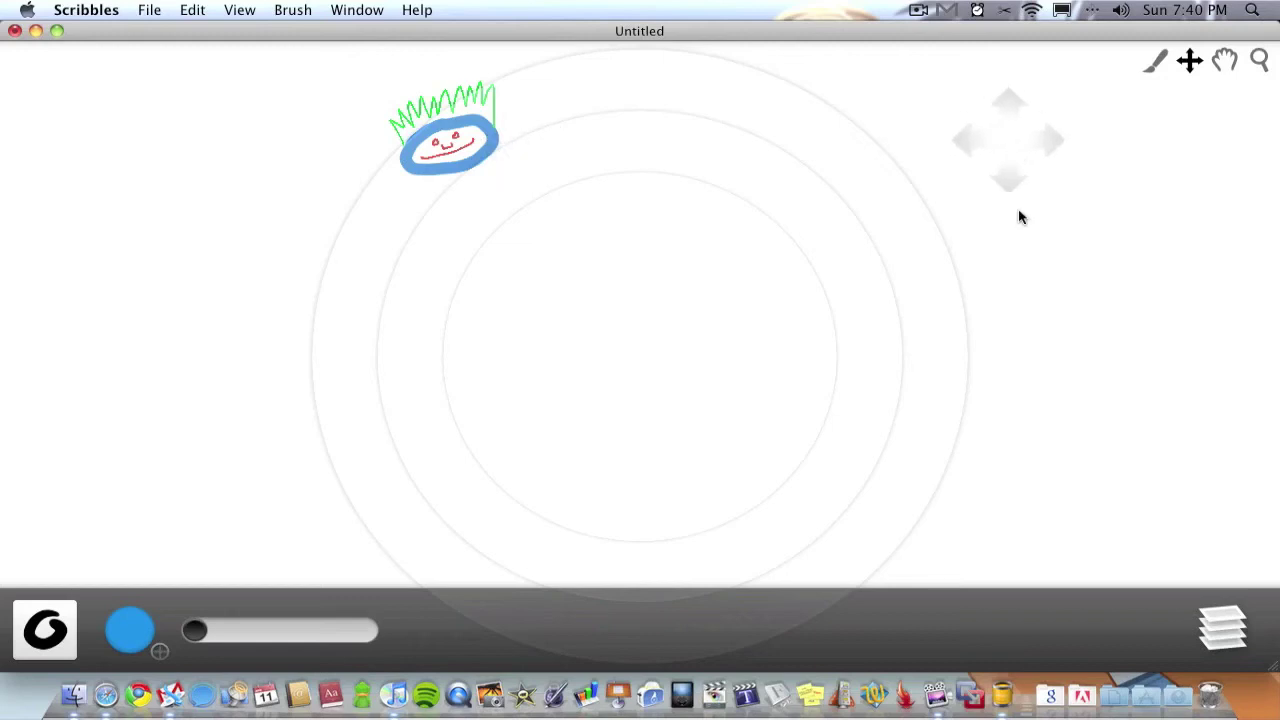
Step: Paint a thin rainbow loop and a thick rainbow stroke across the canvas
click(44, 632)
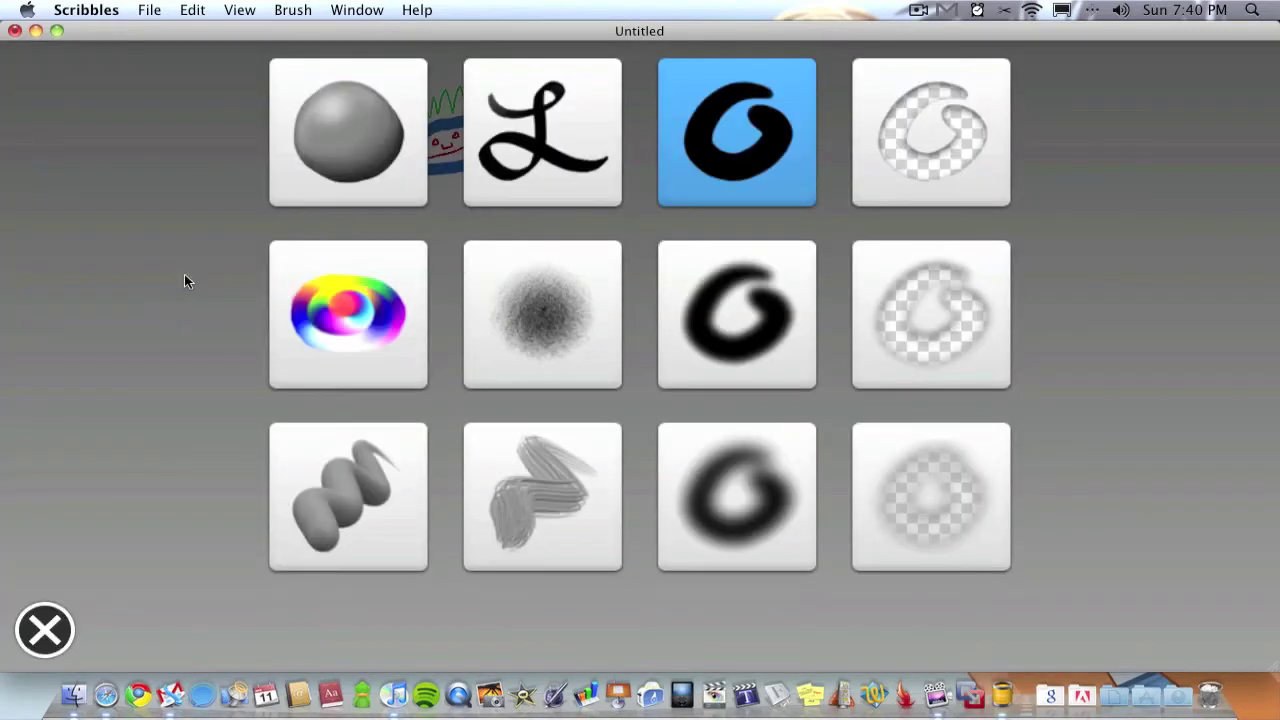
click(376, 311)
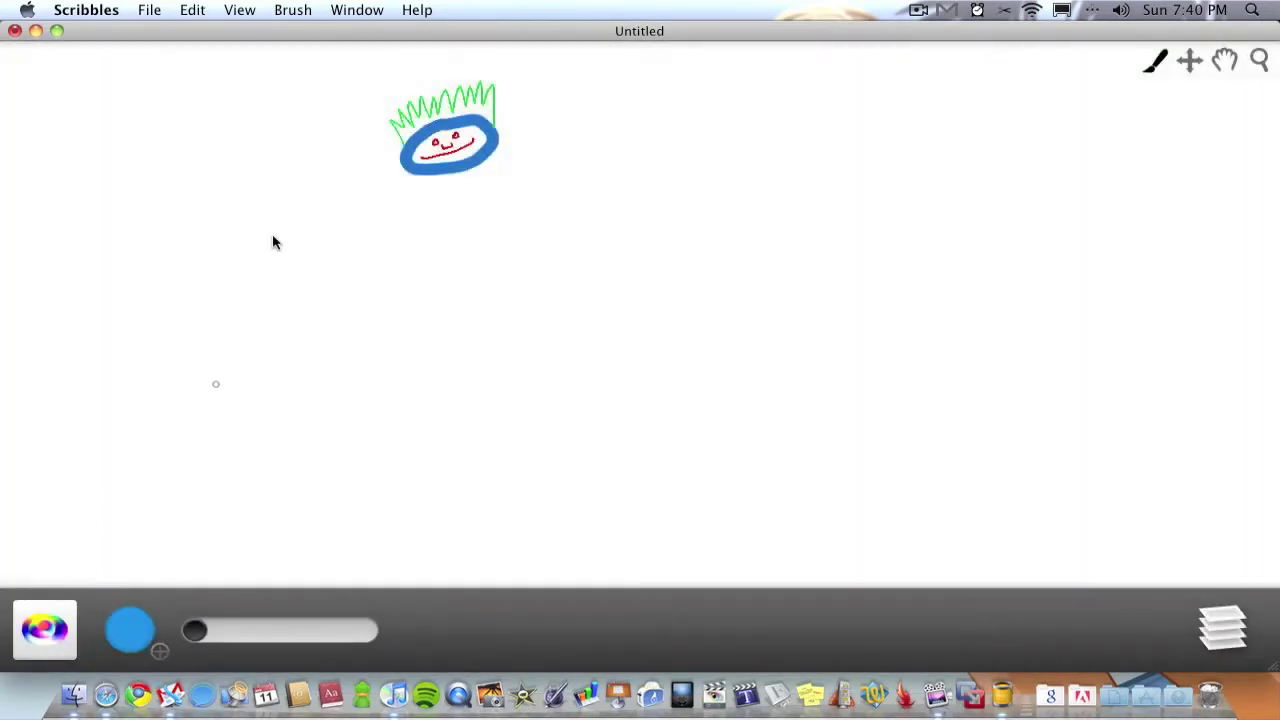
mouse_move(281, 172)
mouse_down()
mouse_move(437, 443)
mouse_move(926, 249)
mouse_move(335, 313)
mouse_move(246, 382)
mouse_up()
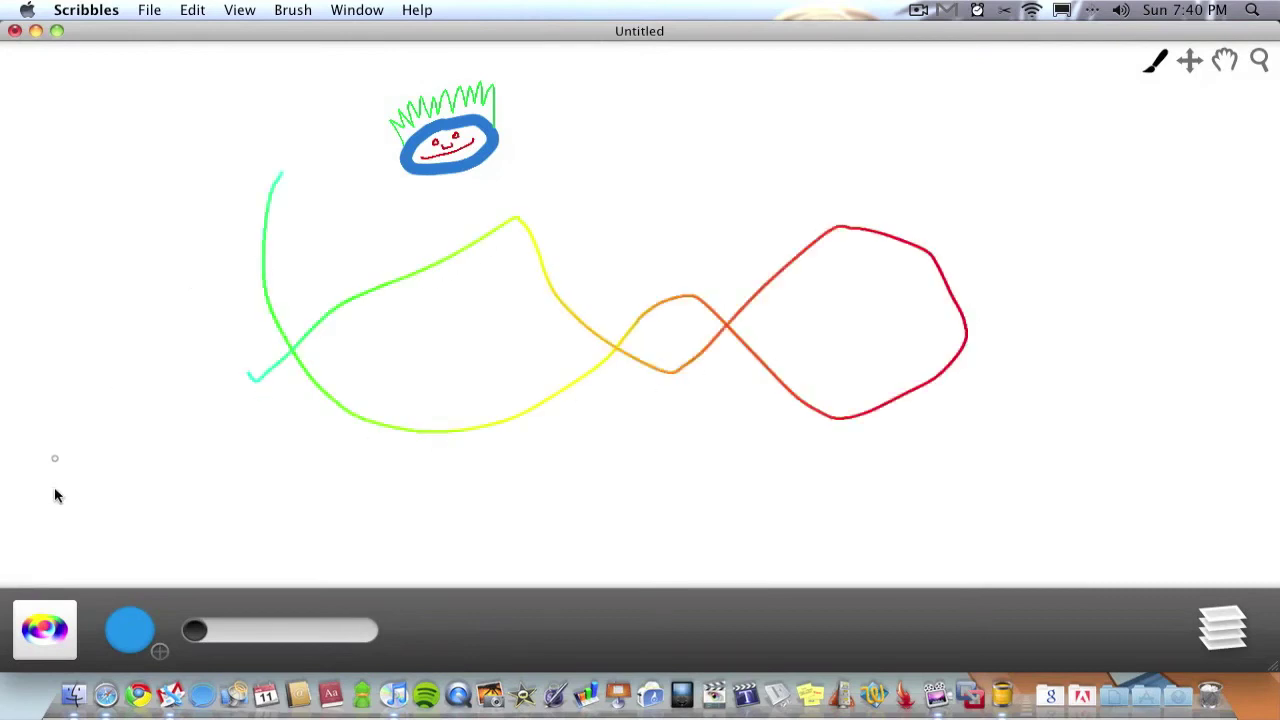
drag(194, 630, 336, 630)
mouse_move(220, 197)
mouse_down()
mouse_move(823, 366)
mouse_move(1090, 335)
mouse_up()
Step: Paint a thick blue zigzag across the drawing with the streaky smudge brush
click(45, 630)
click(574, 486)
mouse_move(318, 513)
mouse_down()
mouse_move(649, 171)
mouse_move(547, 431)
mouse_move(959, 375)
mouse_move(1038, 321)
mouse_up()
Step: Add a new blank page and paint a large blue loop on it
click(1224, 628)
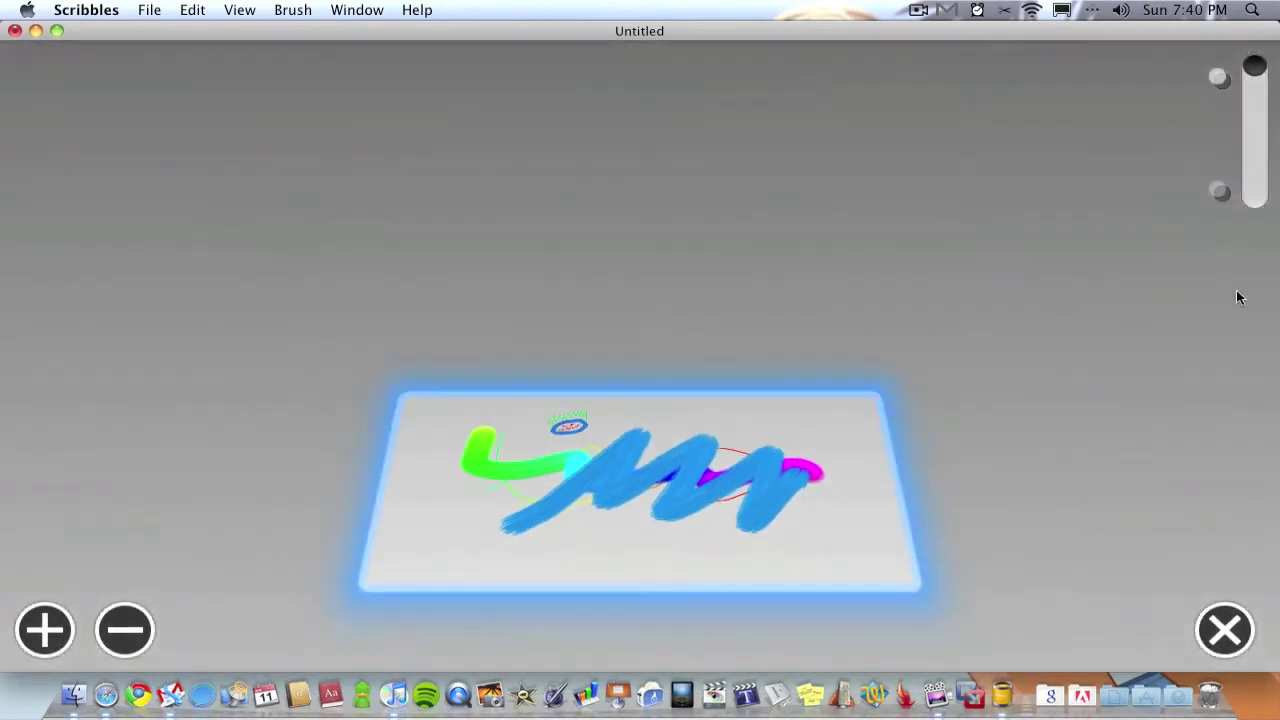
click(42, 628)
click(624, 269)
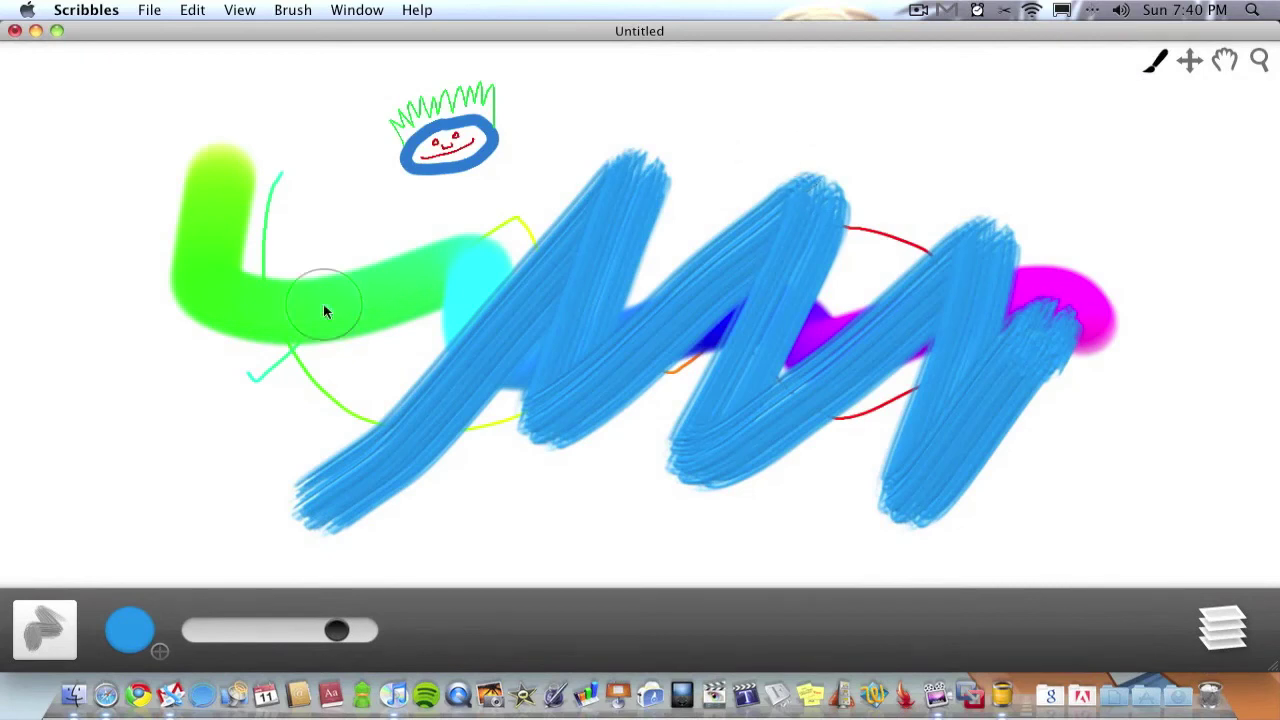
mouse_move(225, 200)
mouse_down()
mouse_move(155, 309)
mouse_move(297, 263)
mouse_up()
Step: Reopen the face-and-scribbles page from the page overview and maximise the window
click(1222, 628)
scroll(637, 290, up, 3)
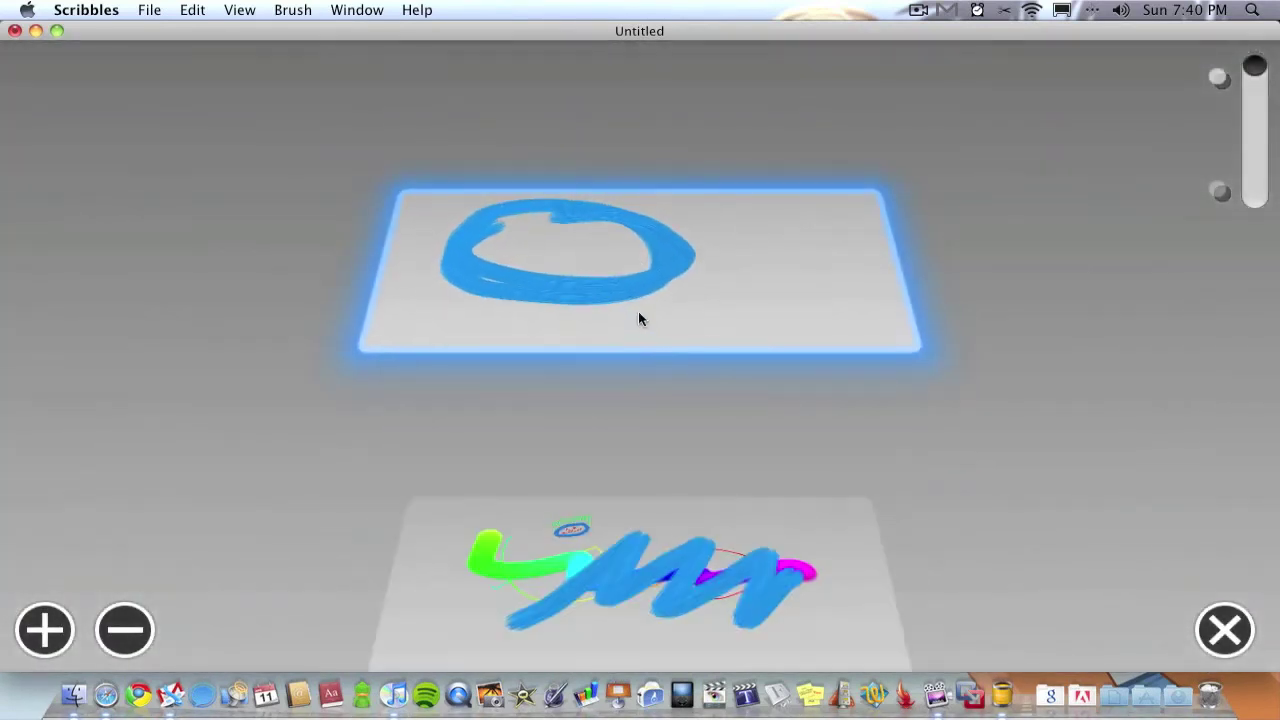
scroll(677, 272, down, 3)
click(743, 480)
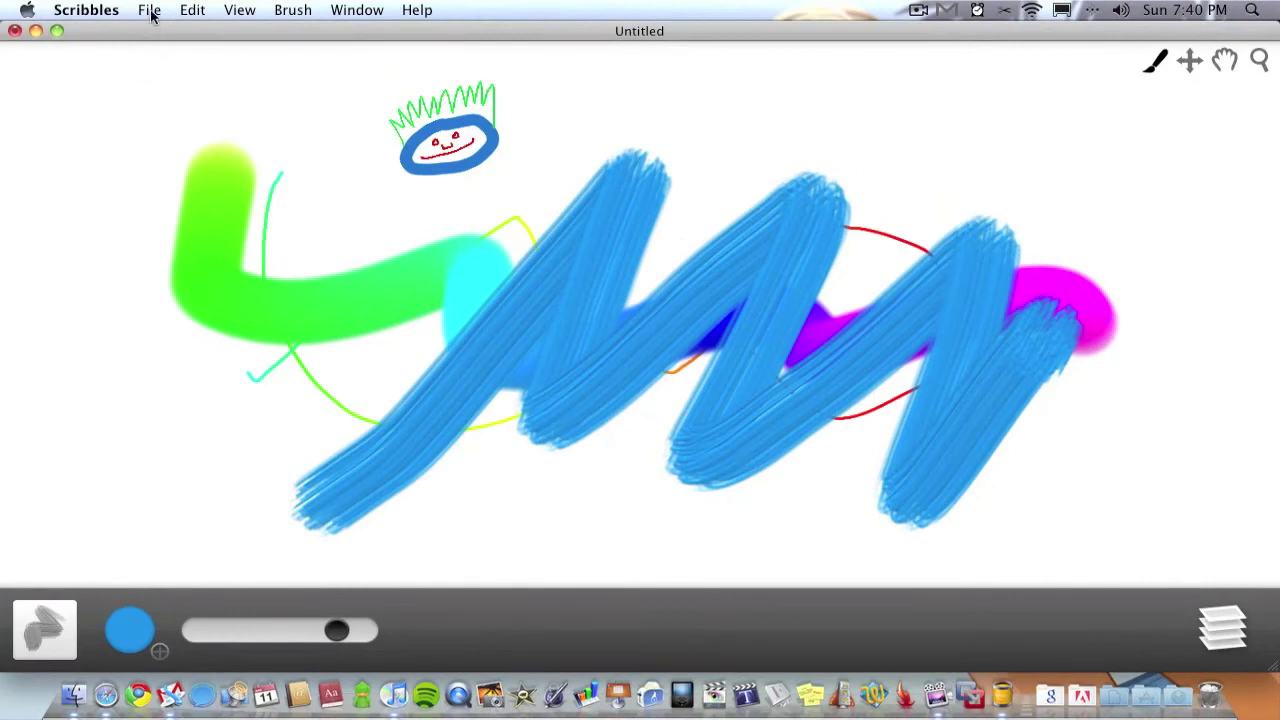
click(150, 11)
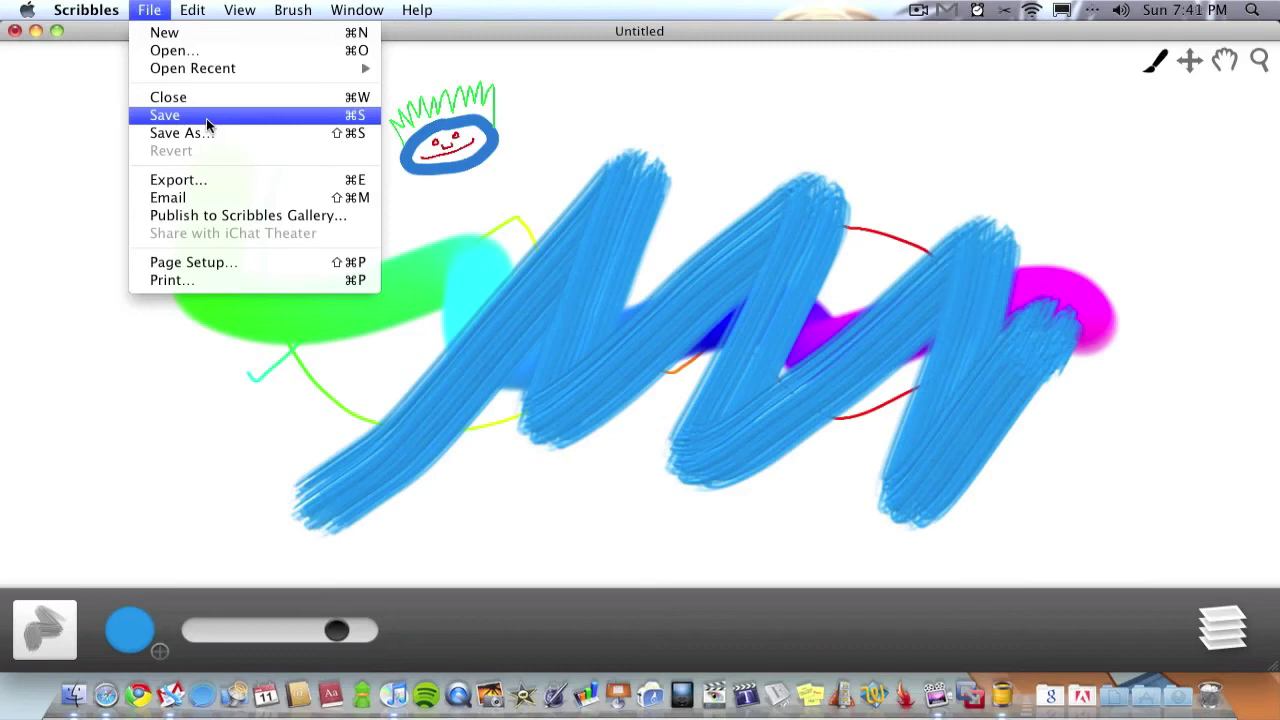
Step: Set up the painting's export as a JPEG named 'face and scribbles' on the Desktop
click(186, 181)
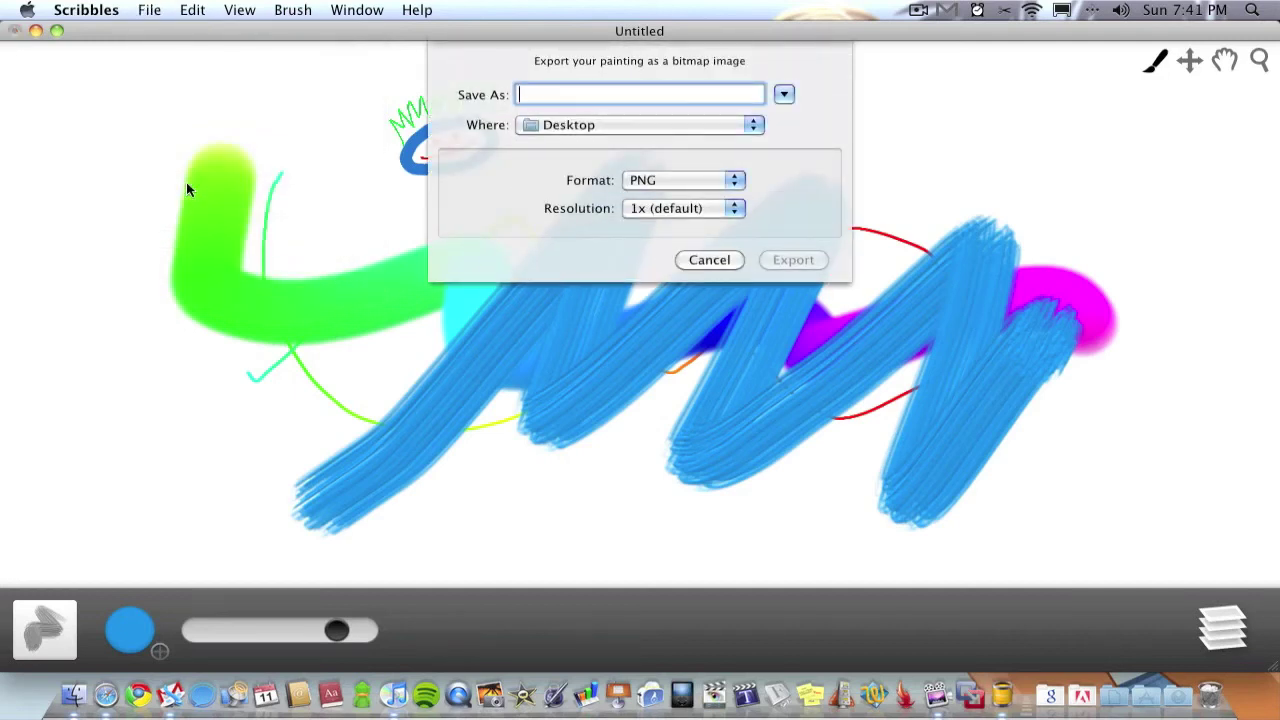
text(face)
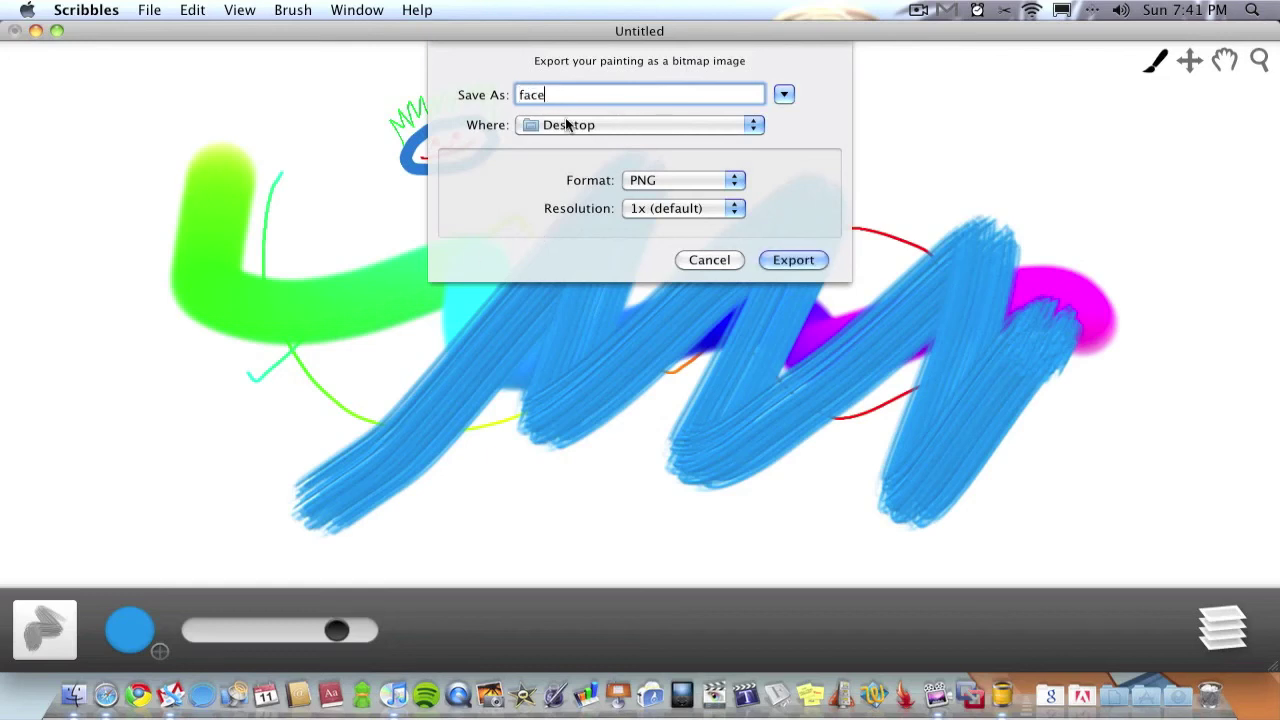
text( and scribbles)
click(660, 184)
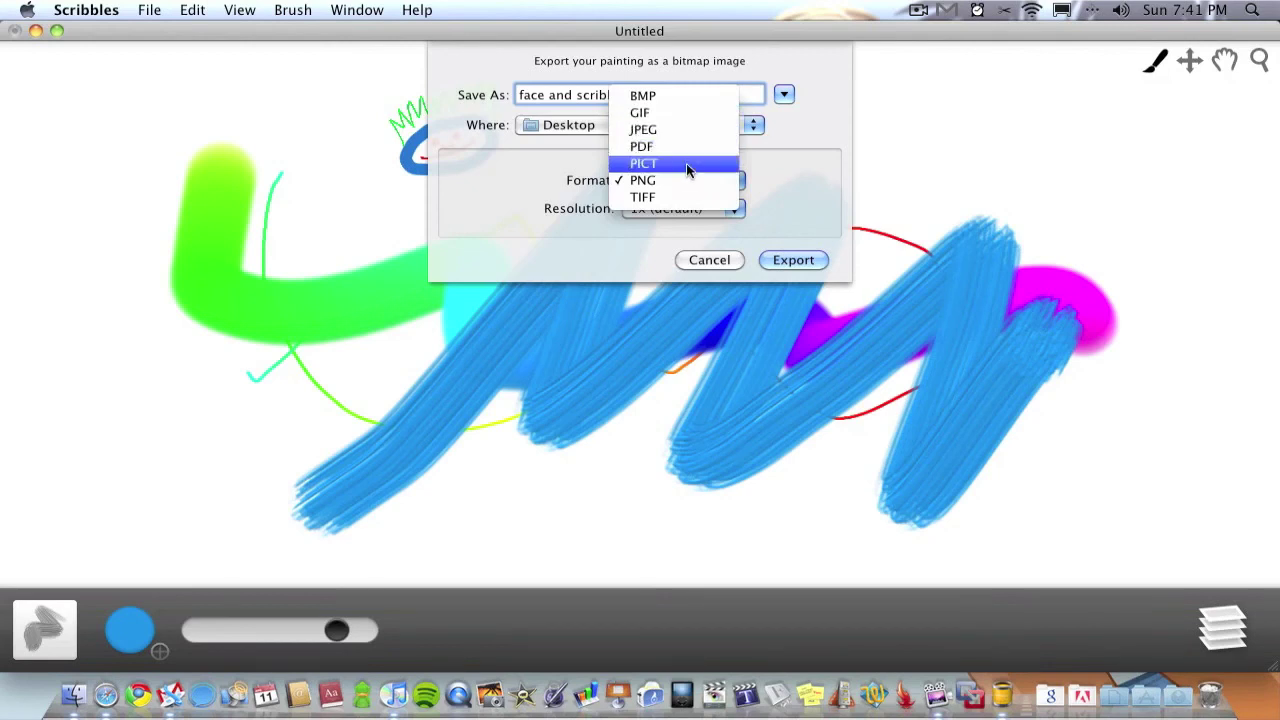
click(687, 181)
click(710, 171)
click(705, 130)
click(690, 208)
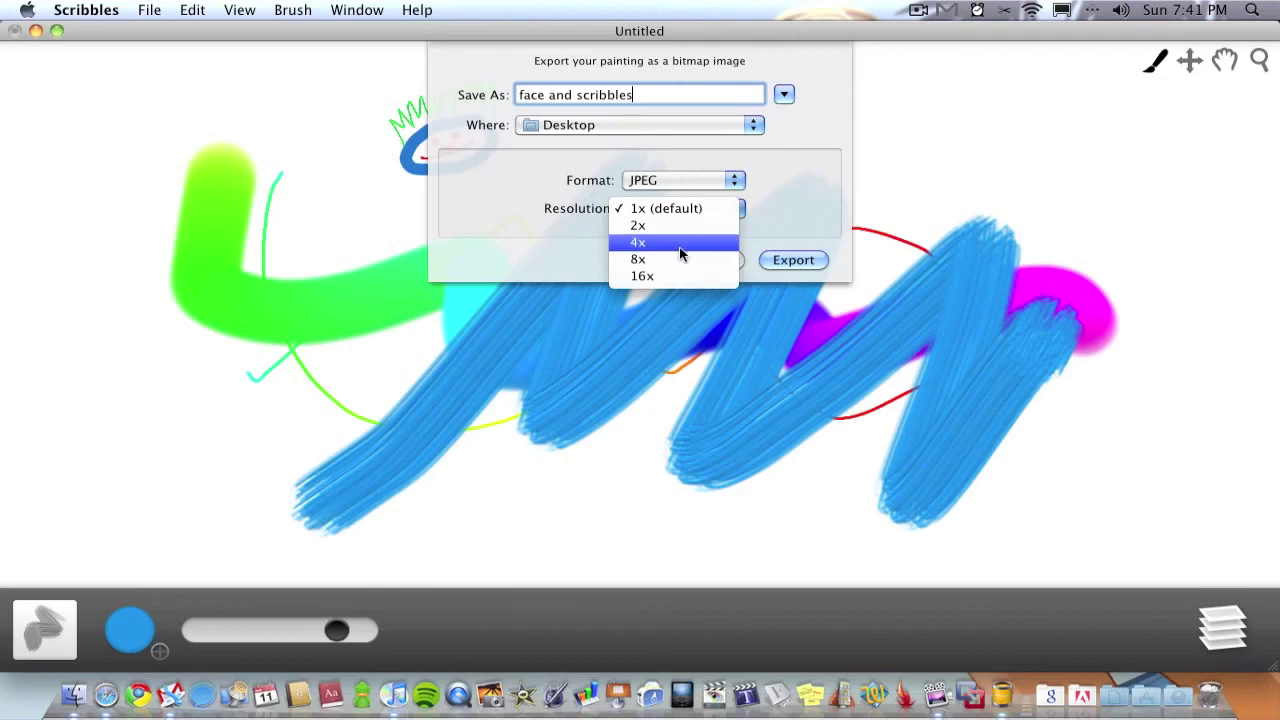
Step: Export the image at 1x resolution and view it in Preview
click(789, 210)
click(796, 260)
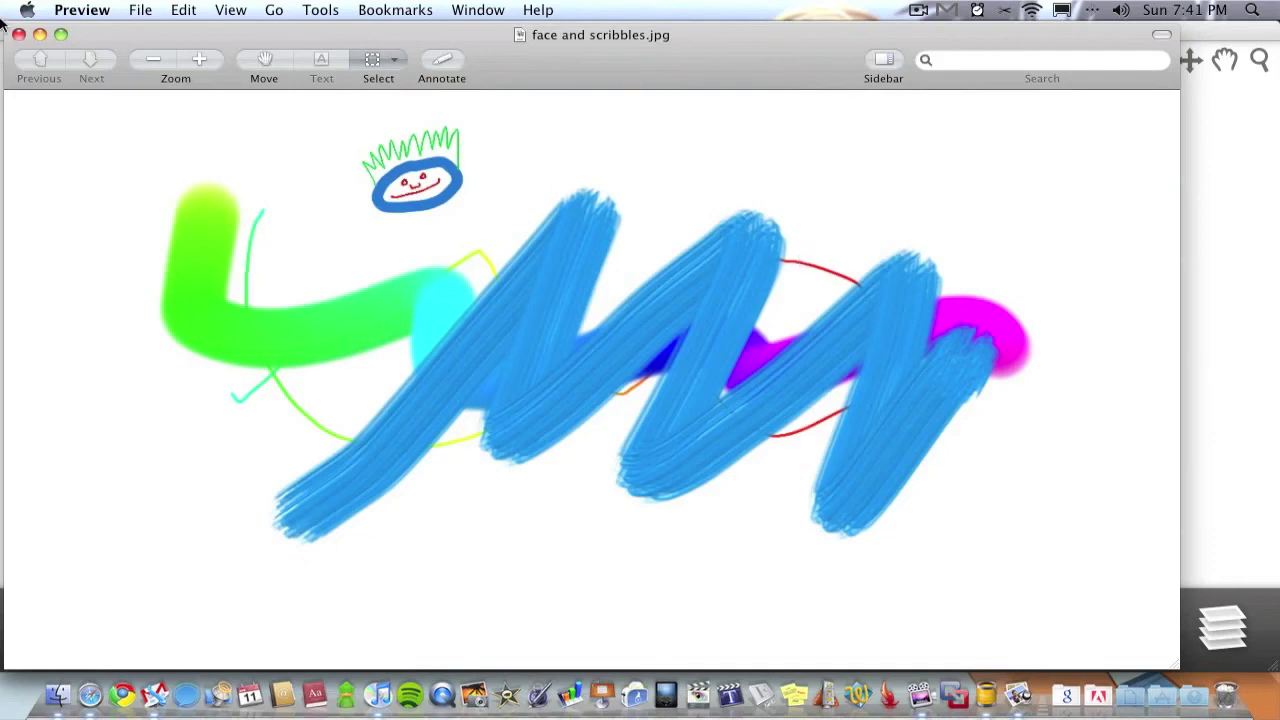
mouse_move(679, 36)
mouse_down()
mouse_move(803, 16)
mouse_move(785, 16)
mouse_up()
Step: Close Preview and the Scribbles drawing window without saving
click(125, 31)
click(15, 31)
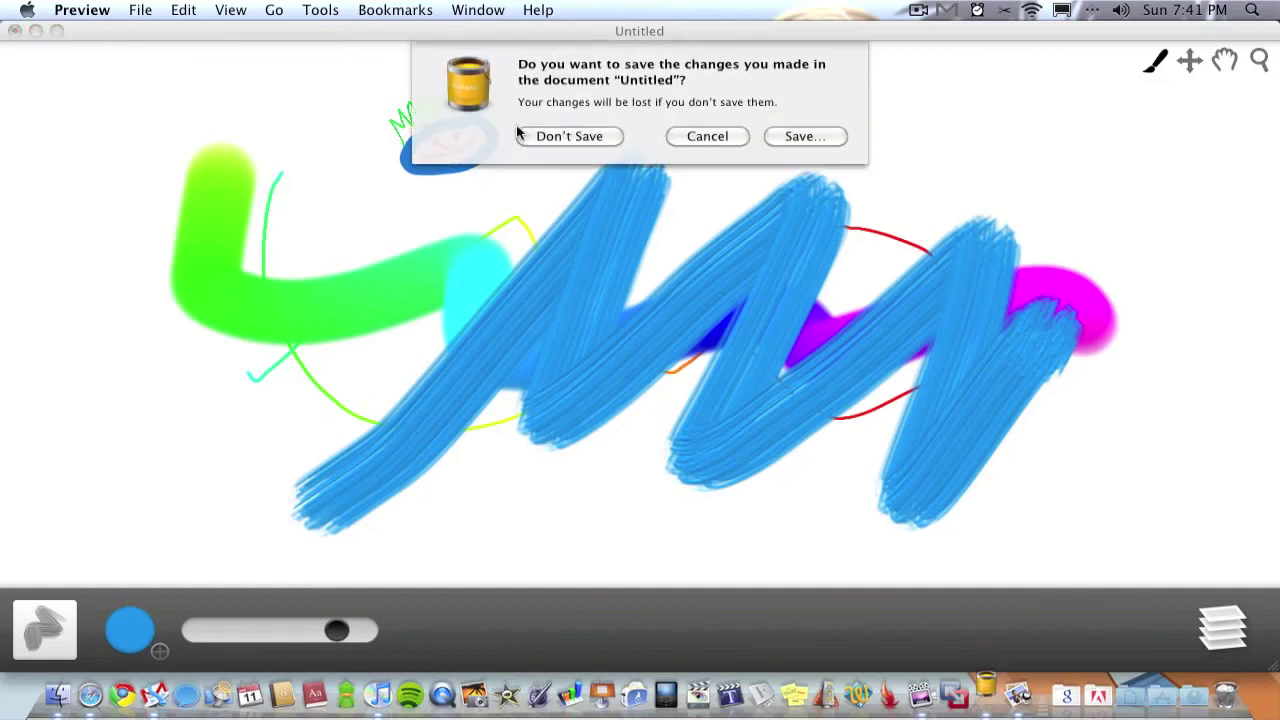
click(544, 136)
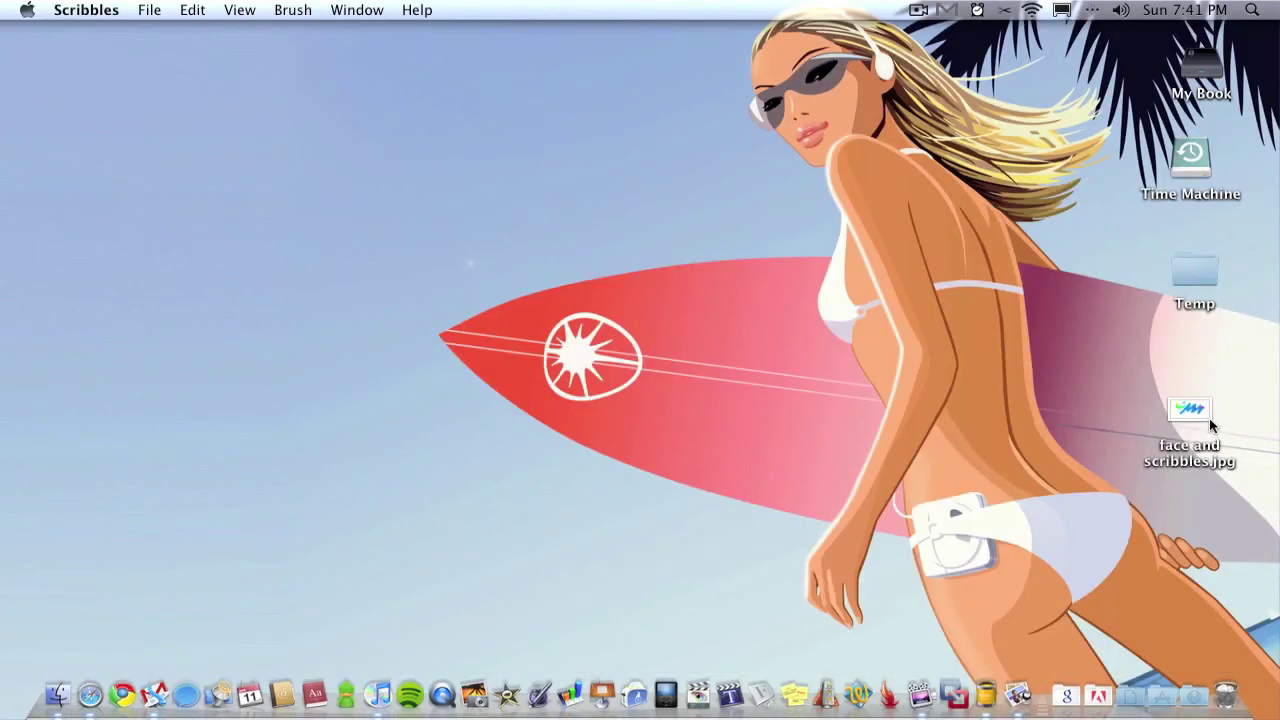
Step: Move face and scribbles.jpg to mid-desktop and confirm via Get Info it's 90 KB, 1280 × 673
drag(1210, 425, 590, 157)
right_click(590, 157)
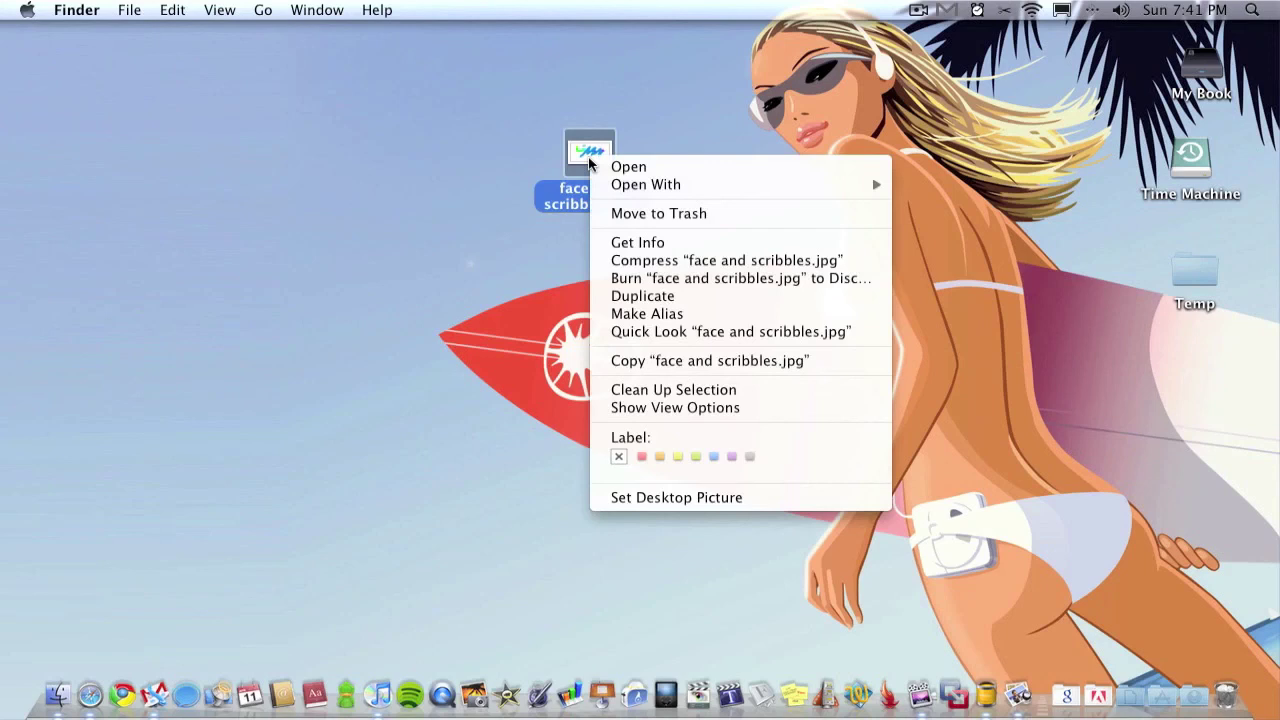
click(651, 247)
drag(108, 351, 173, 351)
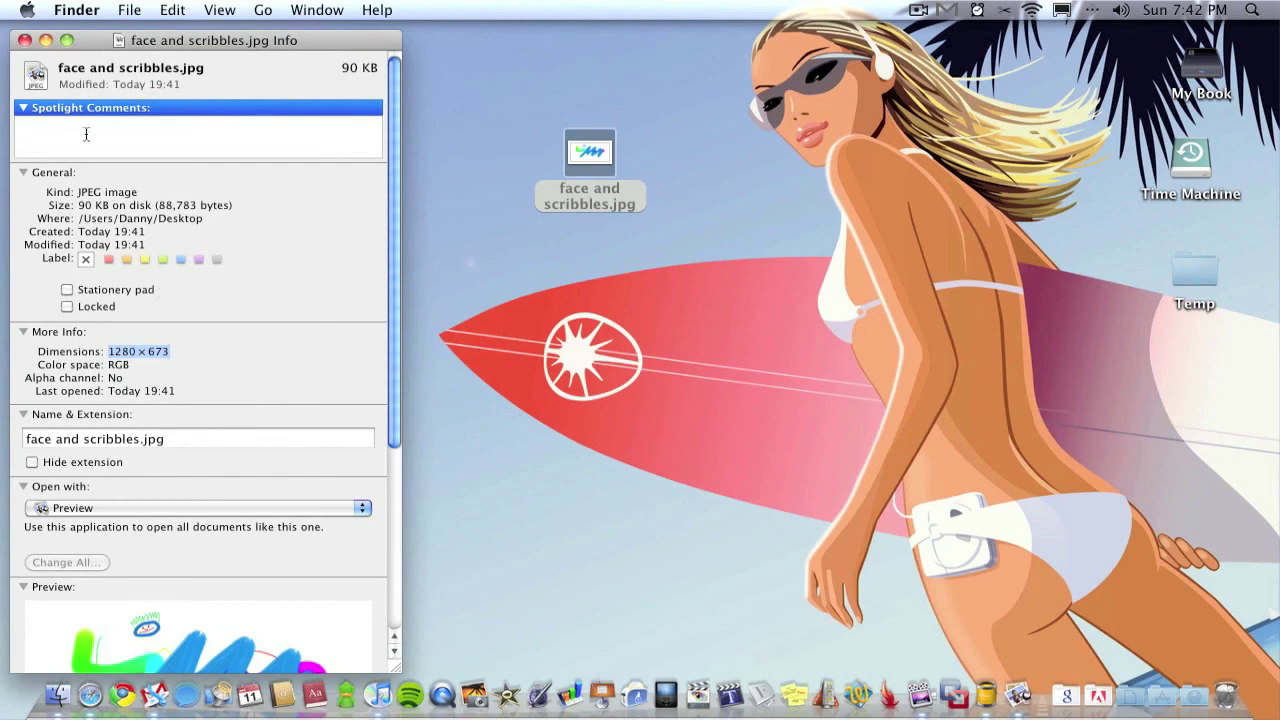
click(25, 40)
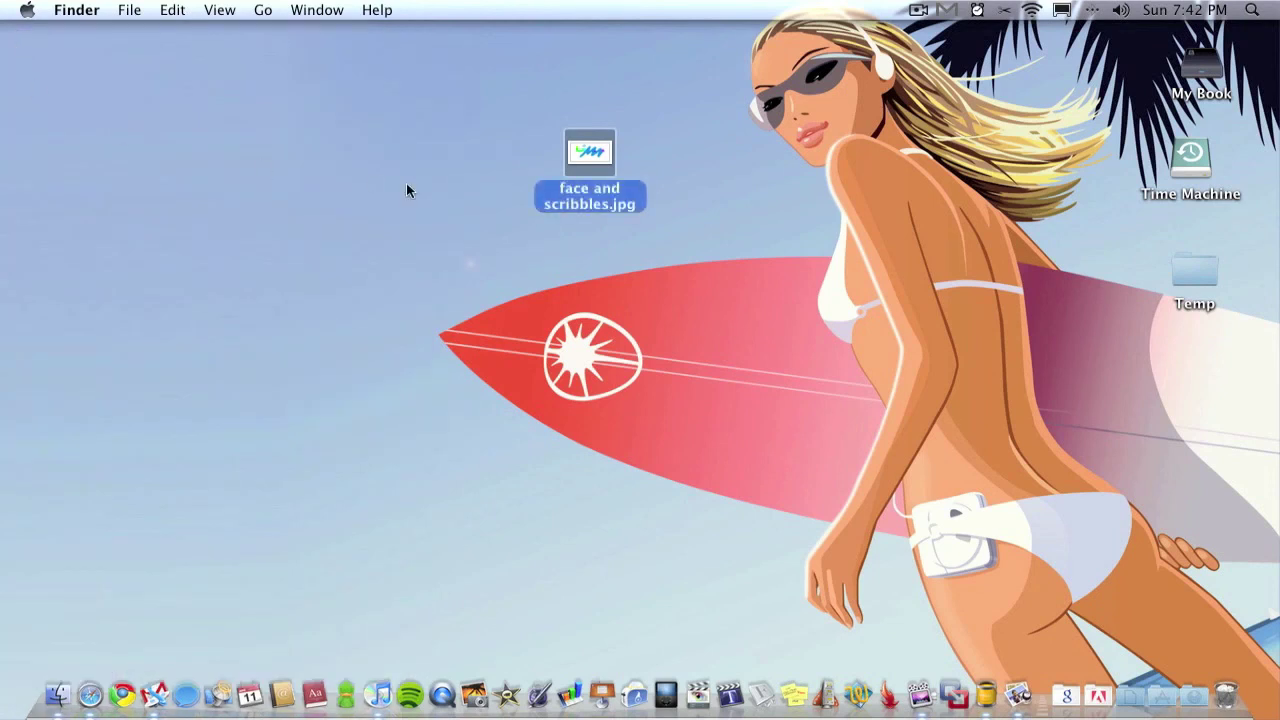
Step: Reopen face and scribbles.jpg from the desktop to view the face, rainbow and blue zigzag
double_click(580, 156)
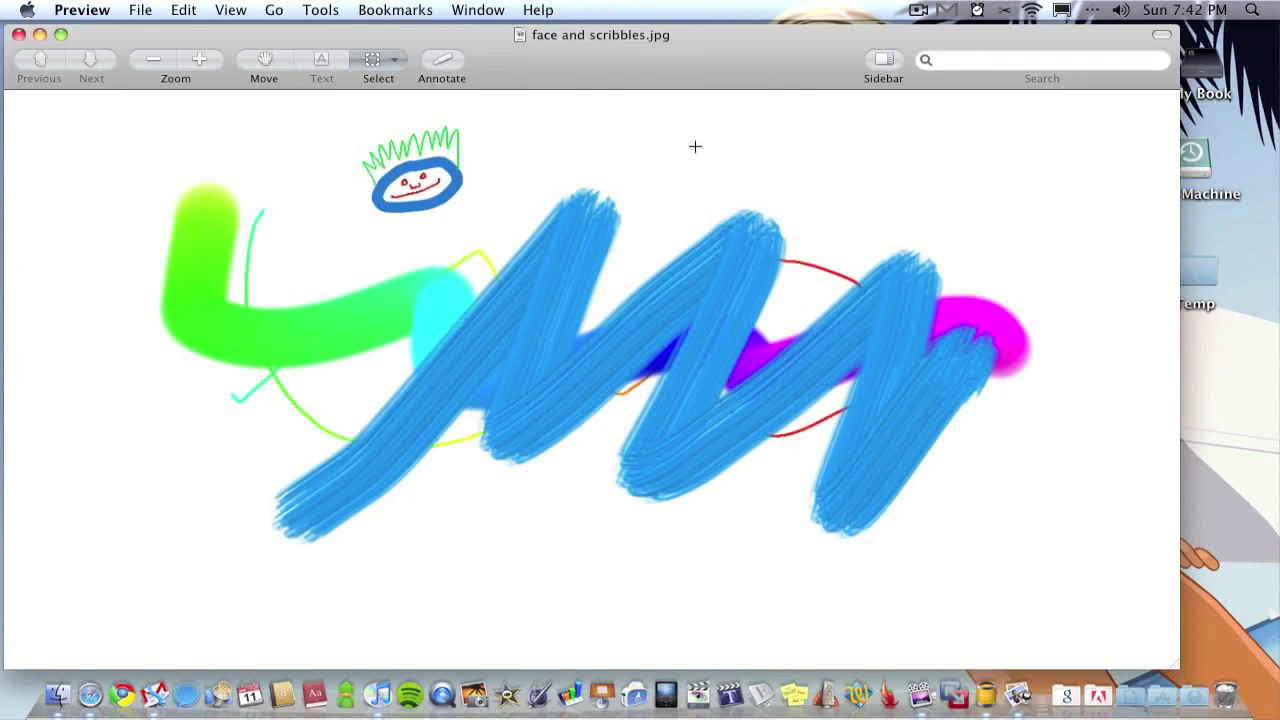